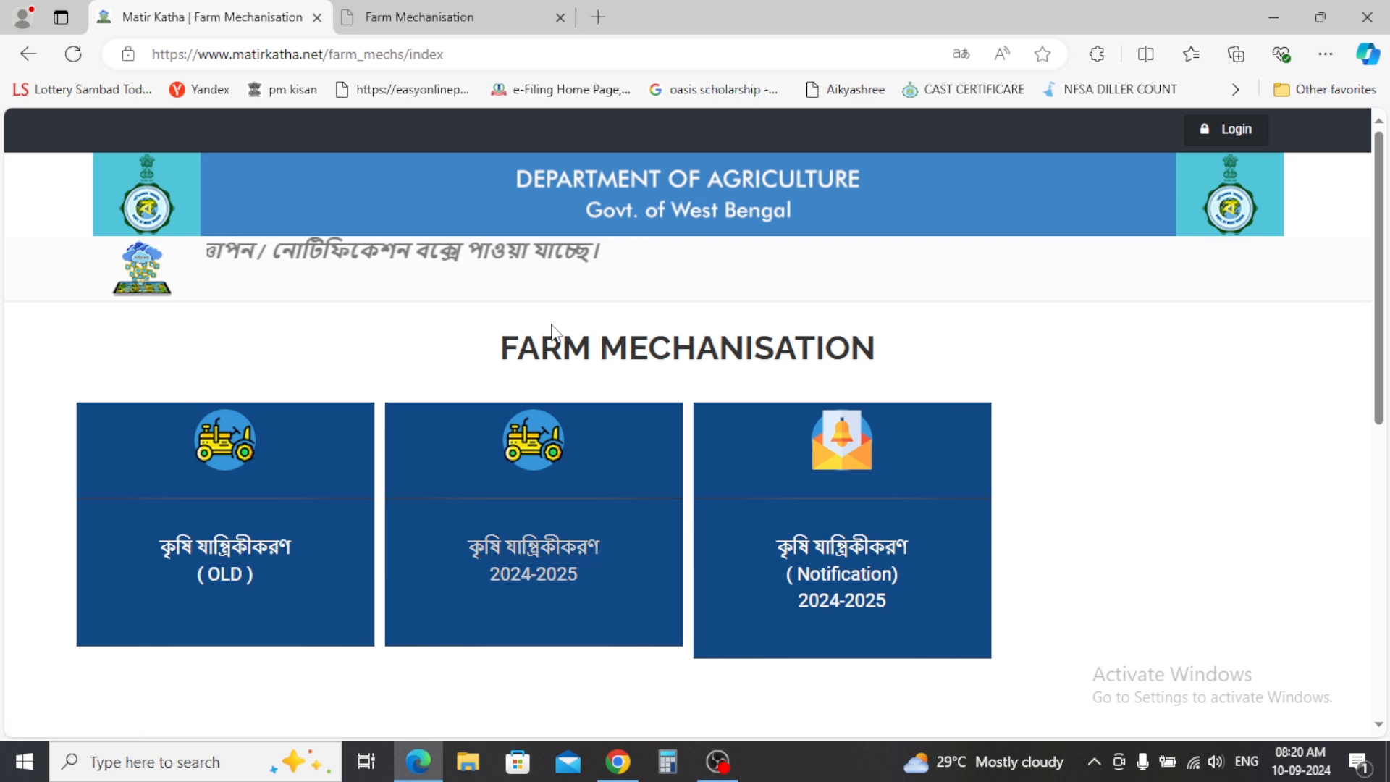
Step: Open the applicant sign-in area of the 2024-2025 Farm Mechanization portal
left_click_drag(500, 350, 878, 352)
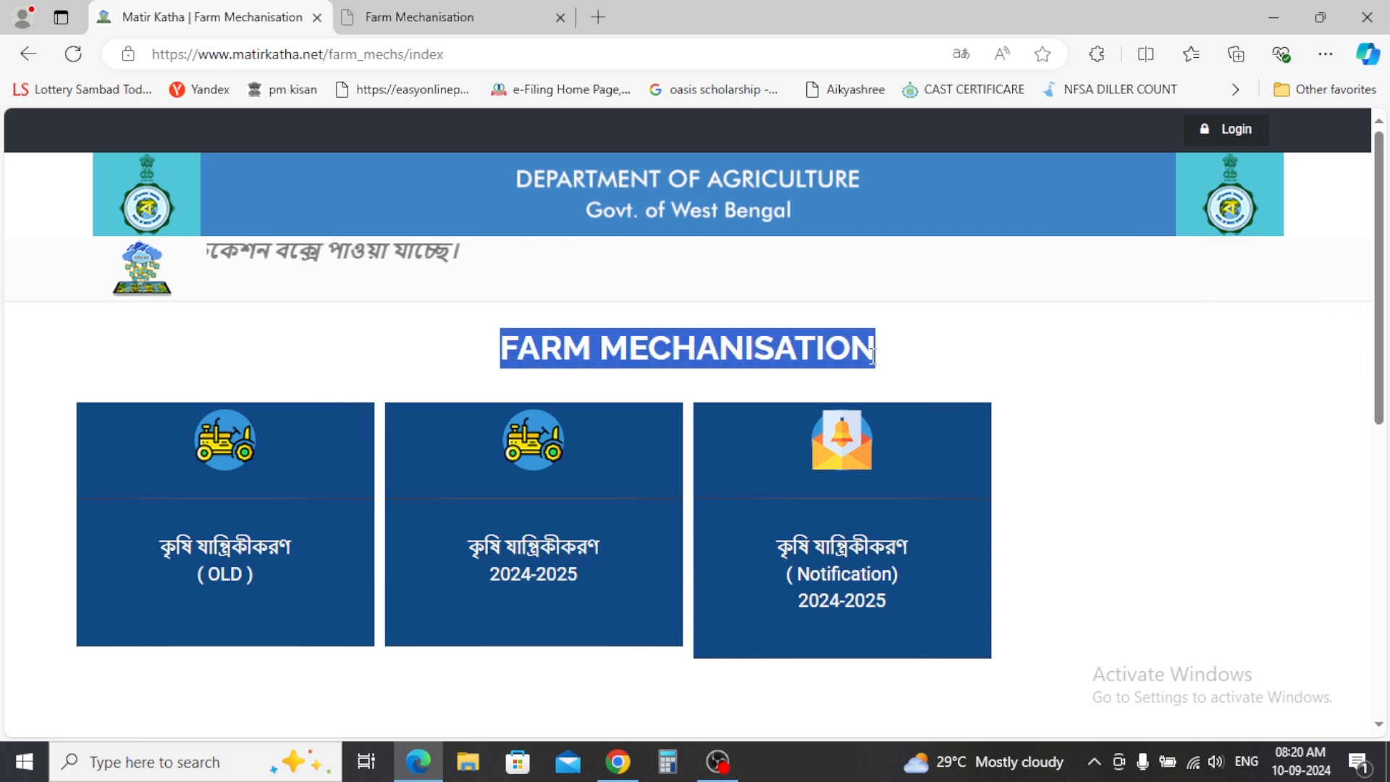
left_click(1028, 357)
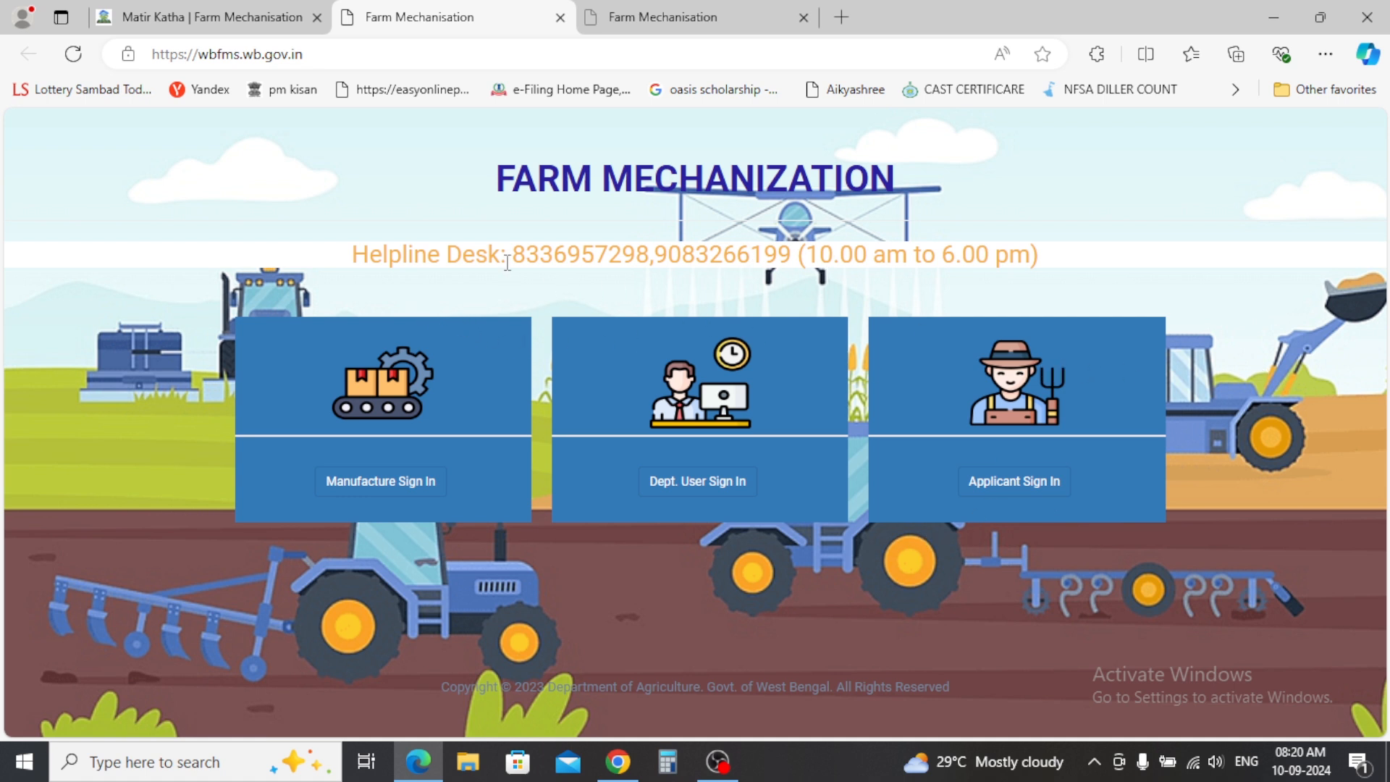
left_click_drag(507, 254, 803, 268)
left_click(1202, 269)
left_click(1024, 487)
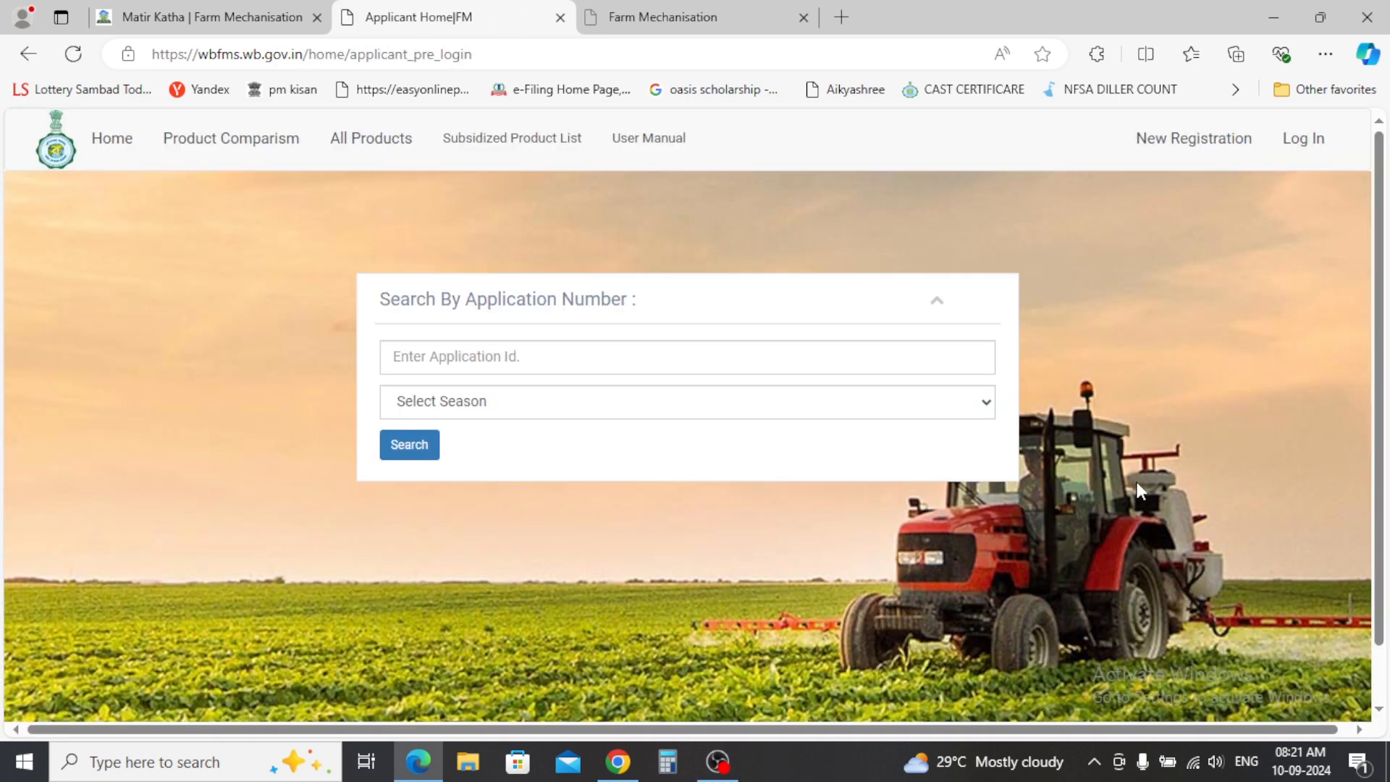
left_click(938, 361)
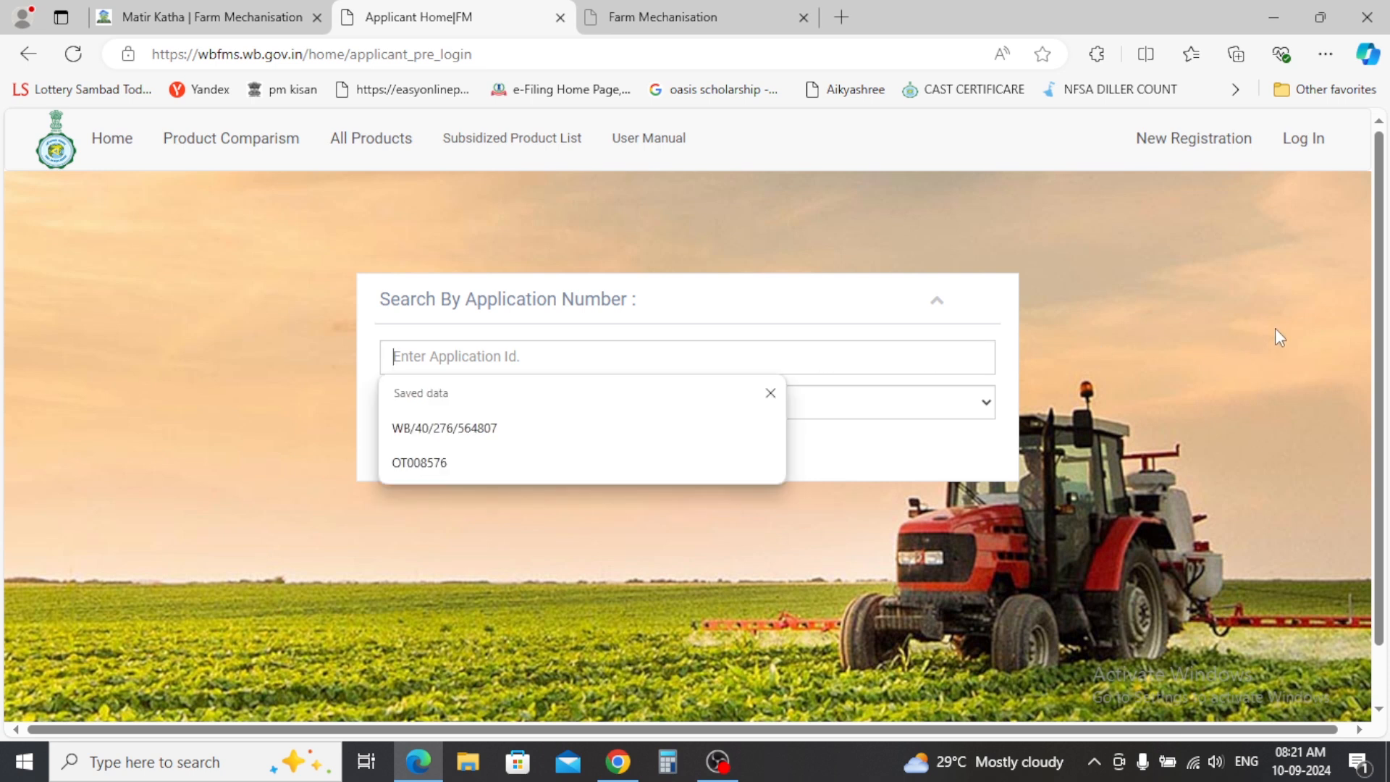
key("Down")
key("Down")
left_click(1250, 274)
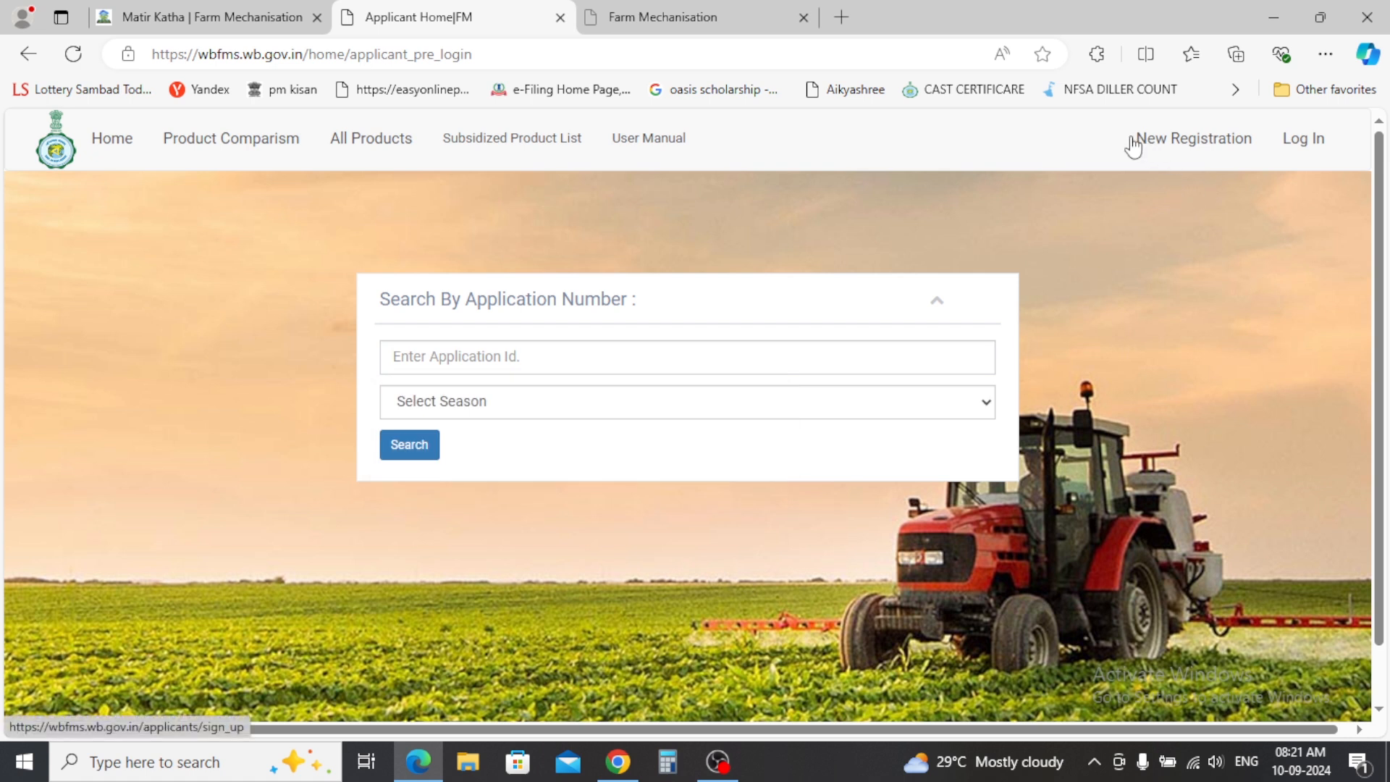
Step: Open the new applicant registration form
left_click_drag(1134, 142, 1183, 145)
left_click(1183, 143)
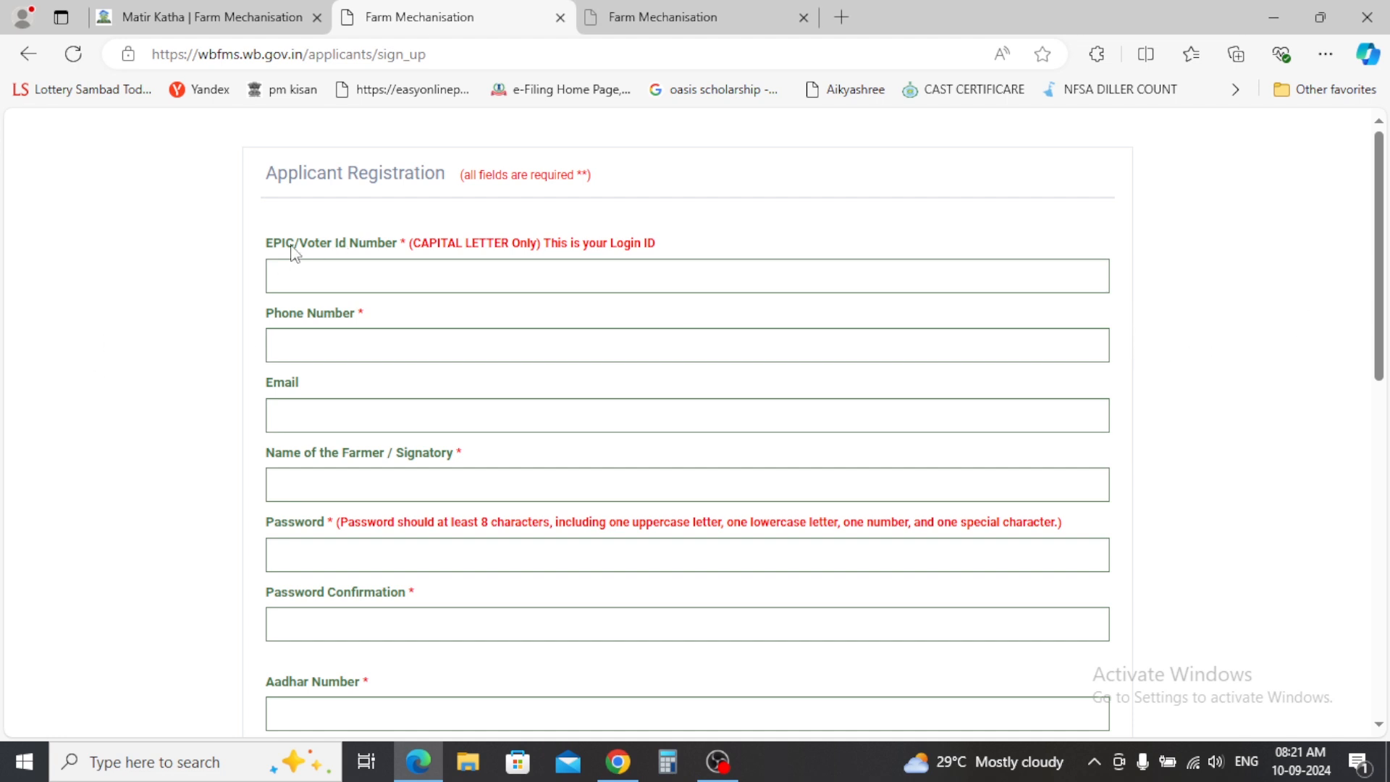
Step: Examine the EPIC/Voter ID, phone number, email and farmer name fields of the applicant registration form
left_click(286, 270)
left_click(250, 259)
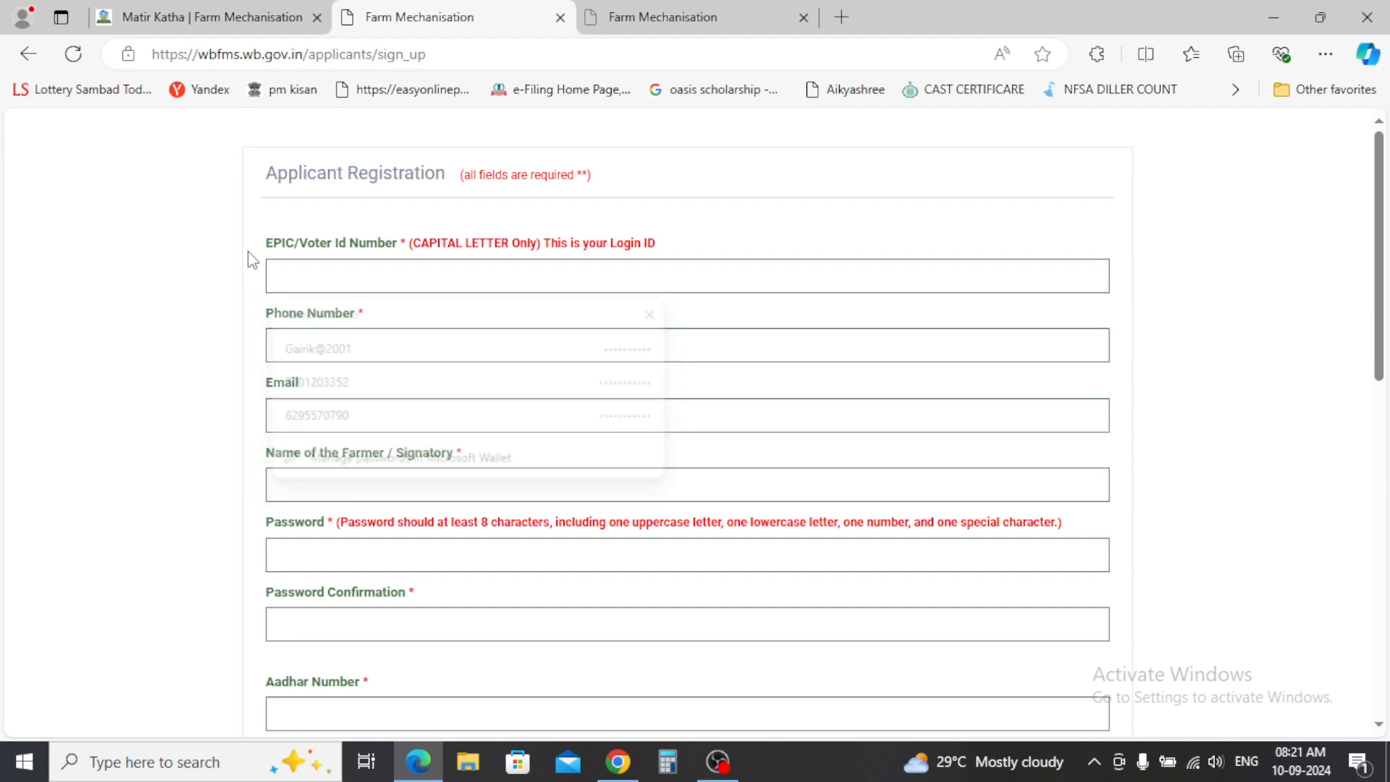
left_click(305, 273)
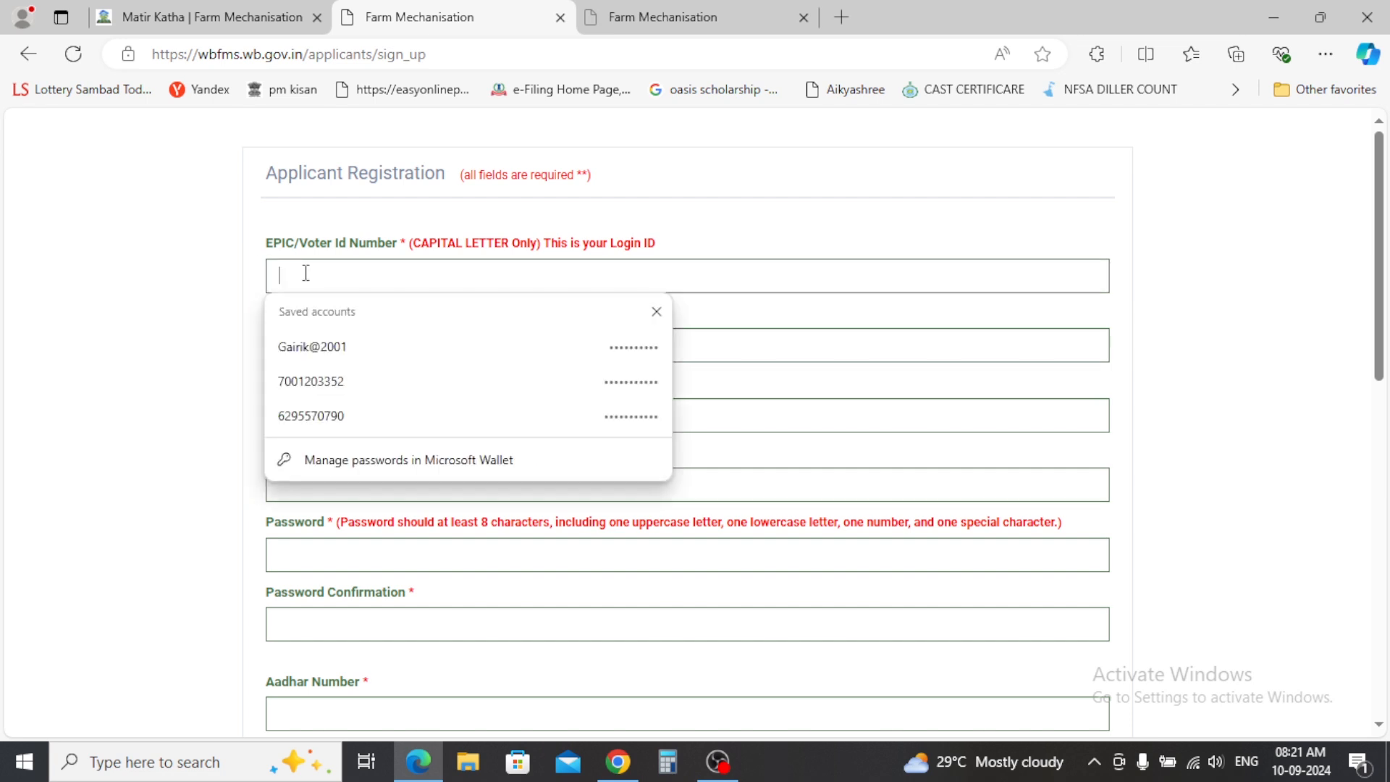
left_click(237, 265)
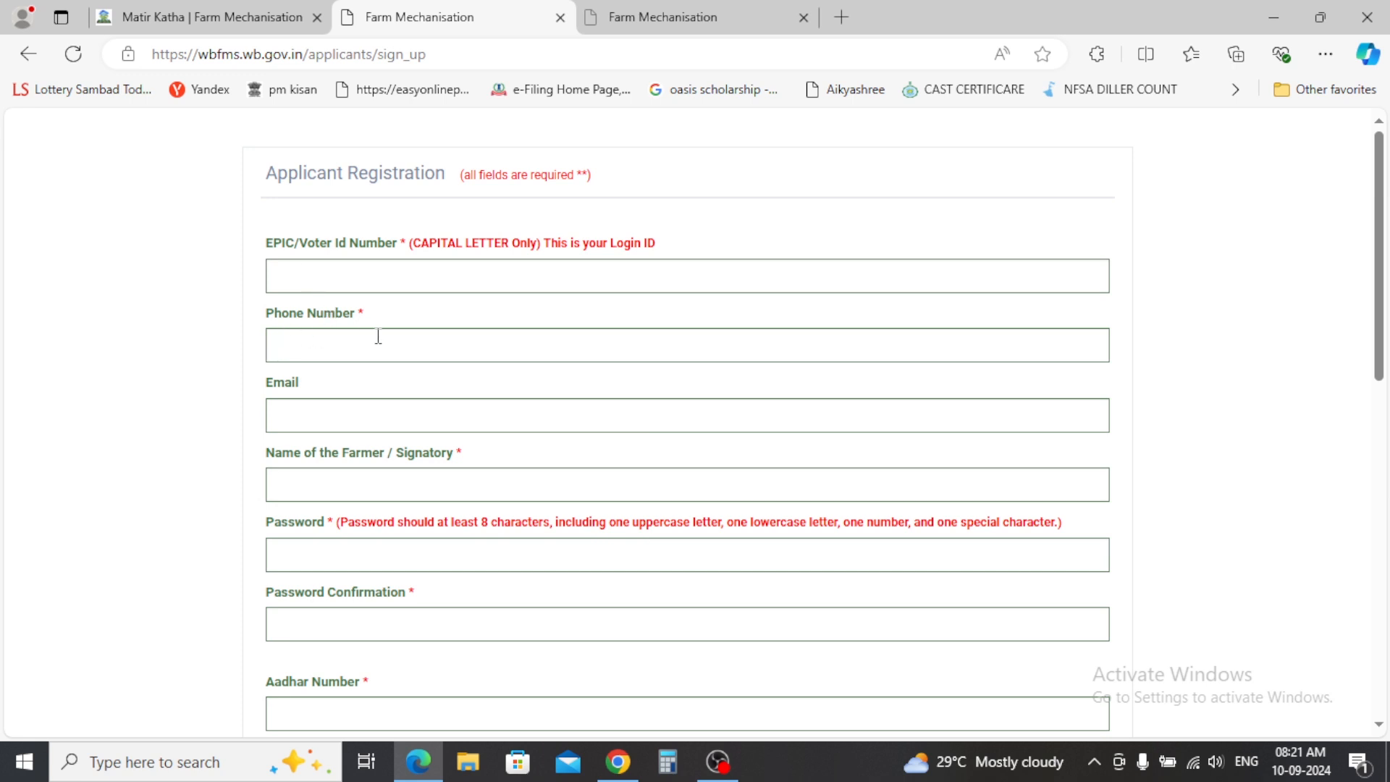
left_click_drag(374, 327, 220, 338)
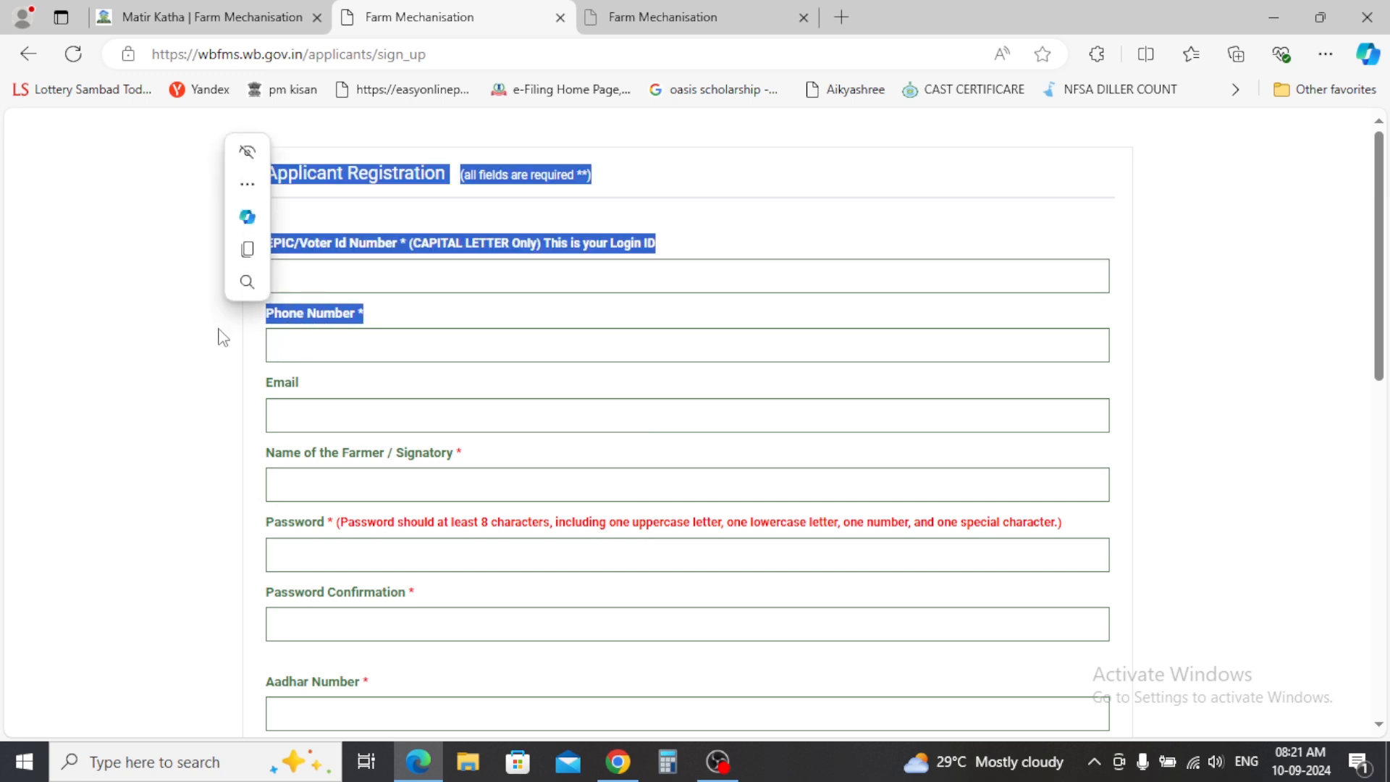
left_click_drag(258, 386, 302, 388)
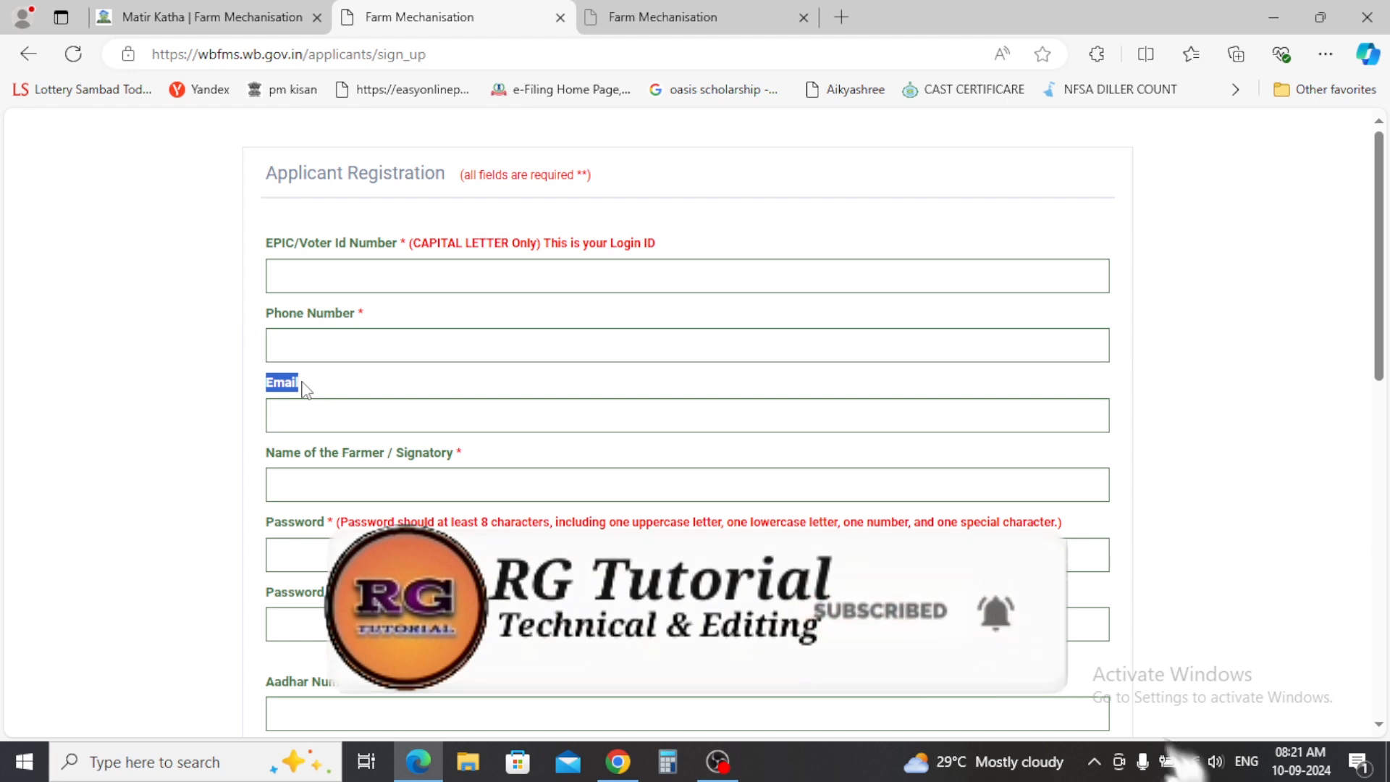
scroll(463, 420, "down", 2)
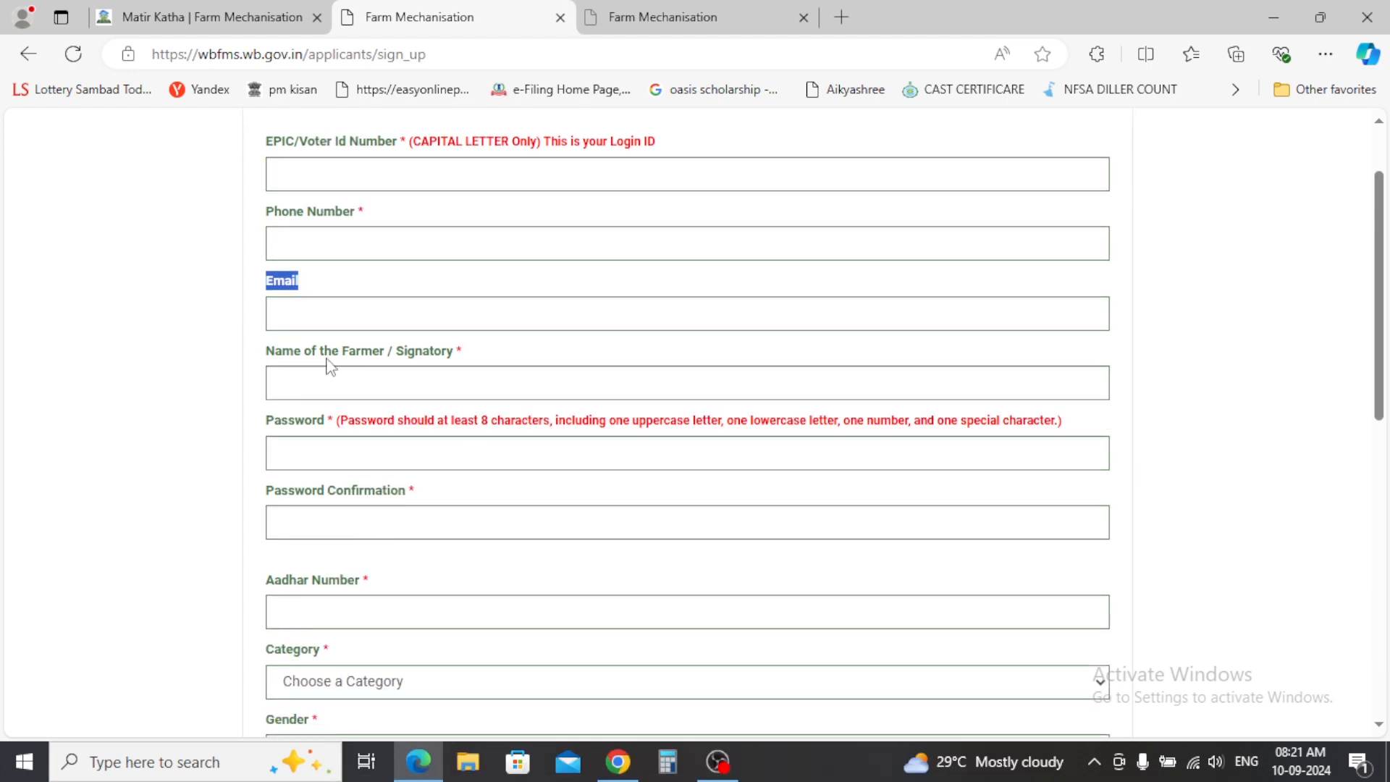
left_click_drag(267, 355, 391, 363)
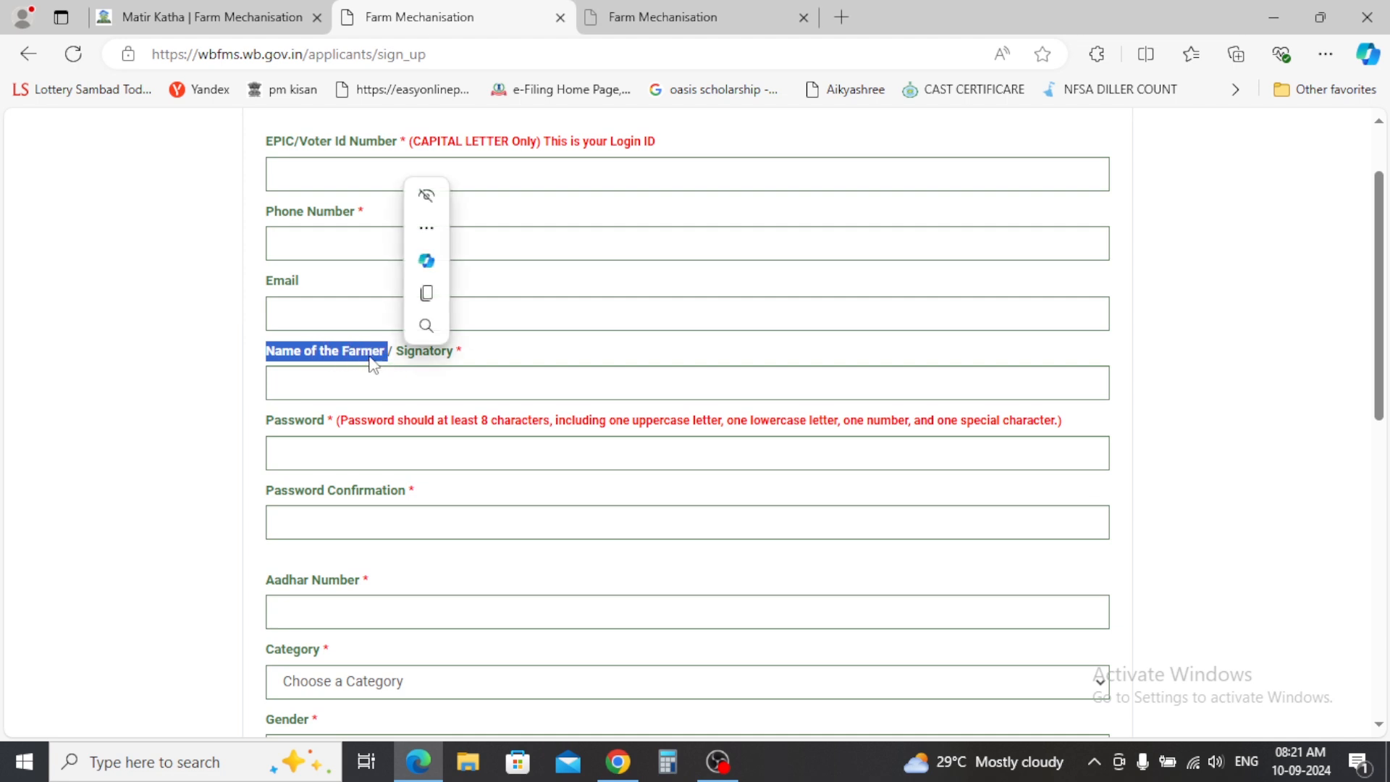
left_click(303, 164)
left_click(310, 370)
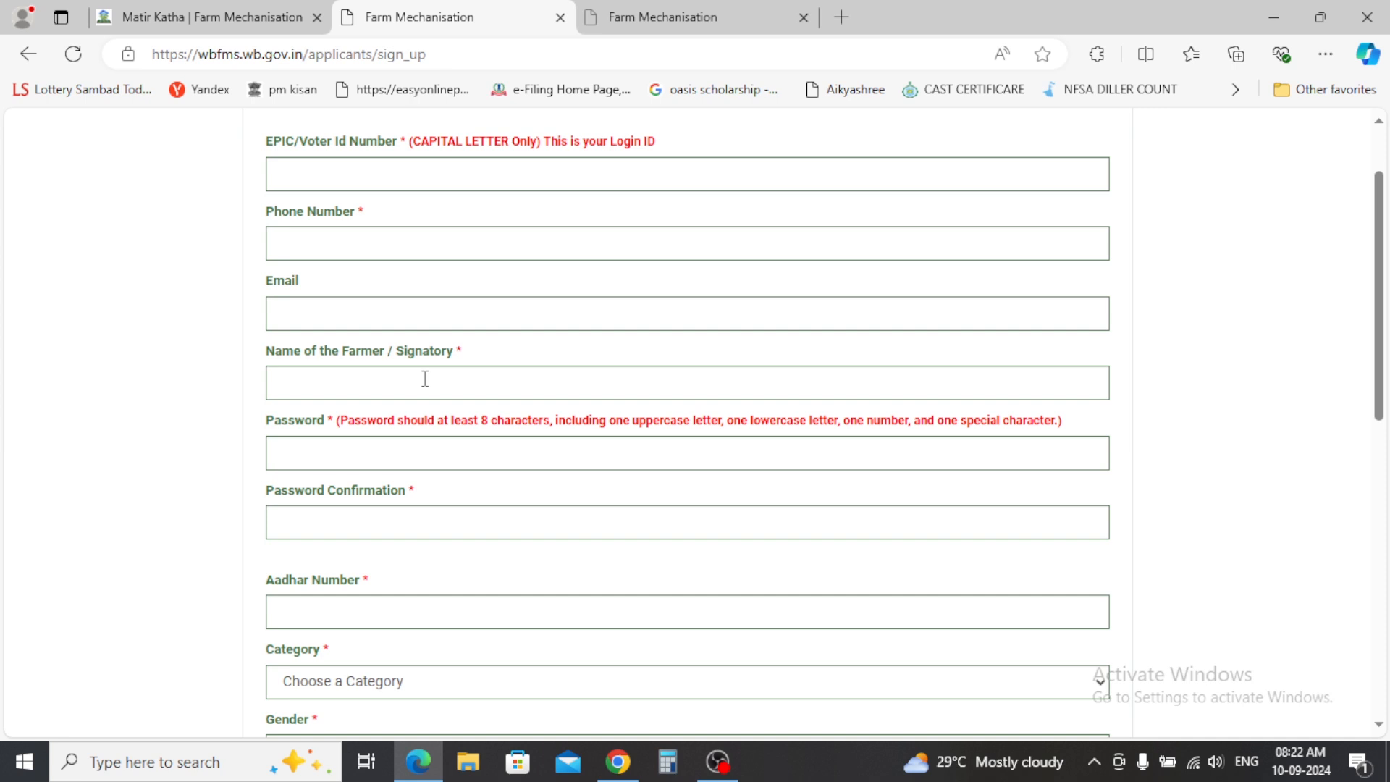
scroll(425, 378, "down", 1)
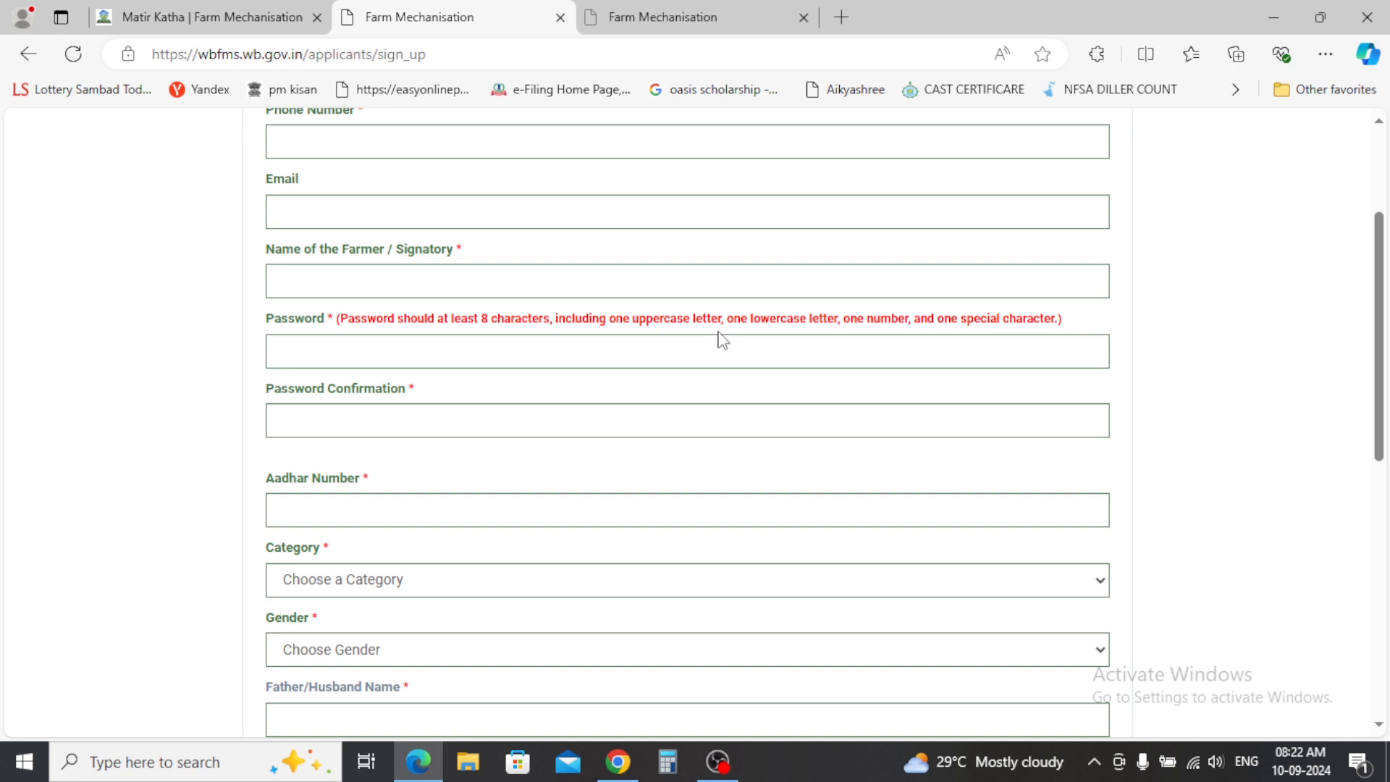
Step: Fill the Password Confirmation field from a saved account and clear the autofilled Name of the Farmer / Signatory field
left_click(293, 340)
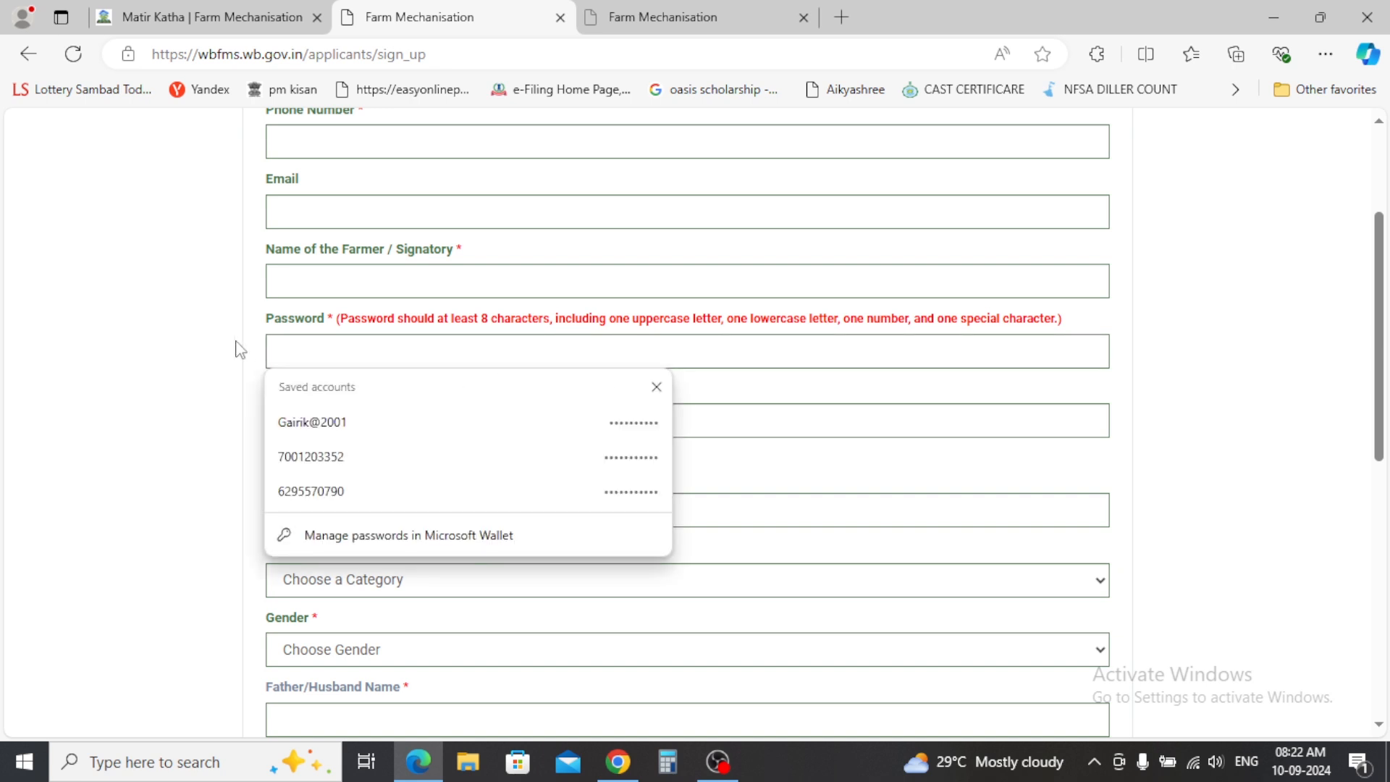
left_click(282, 407)
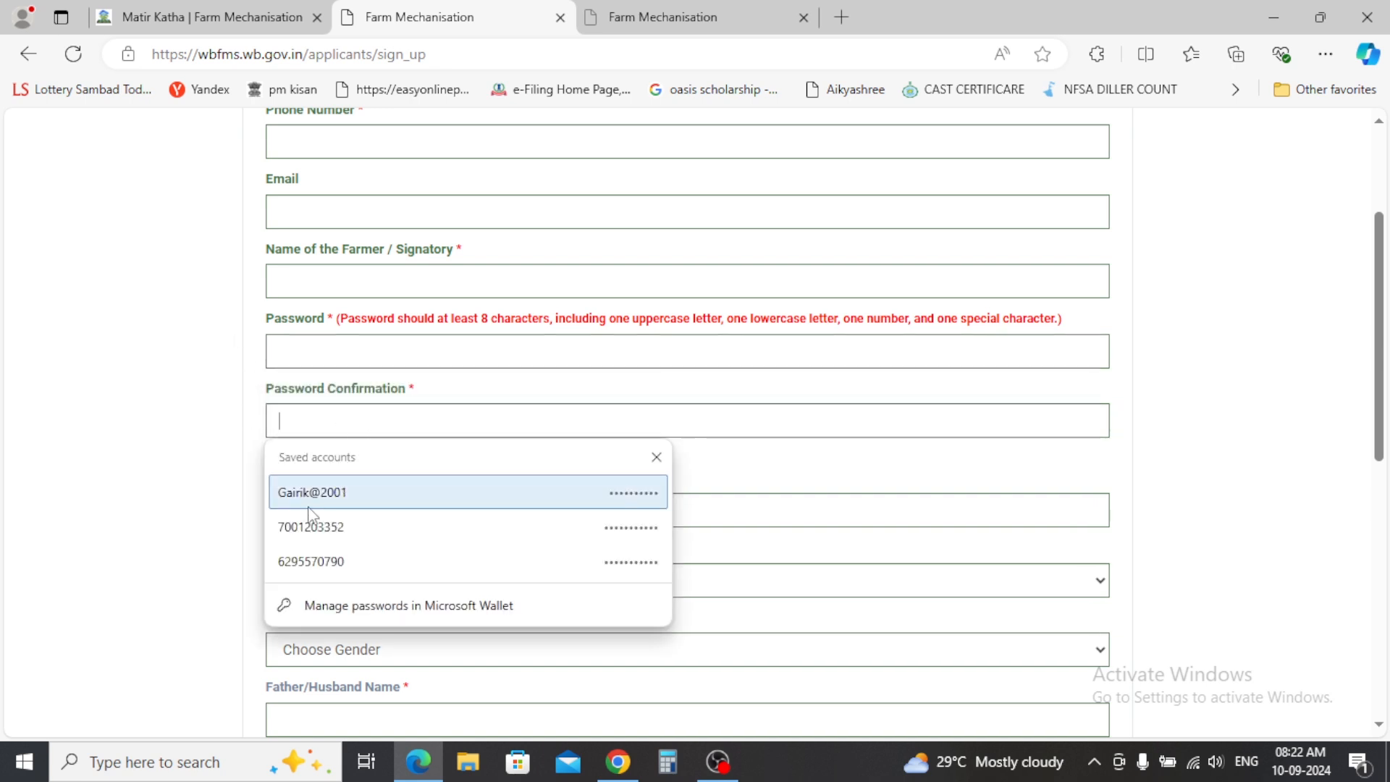
left_click(279, 498)
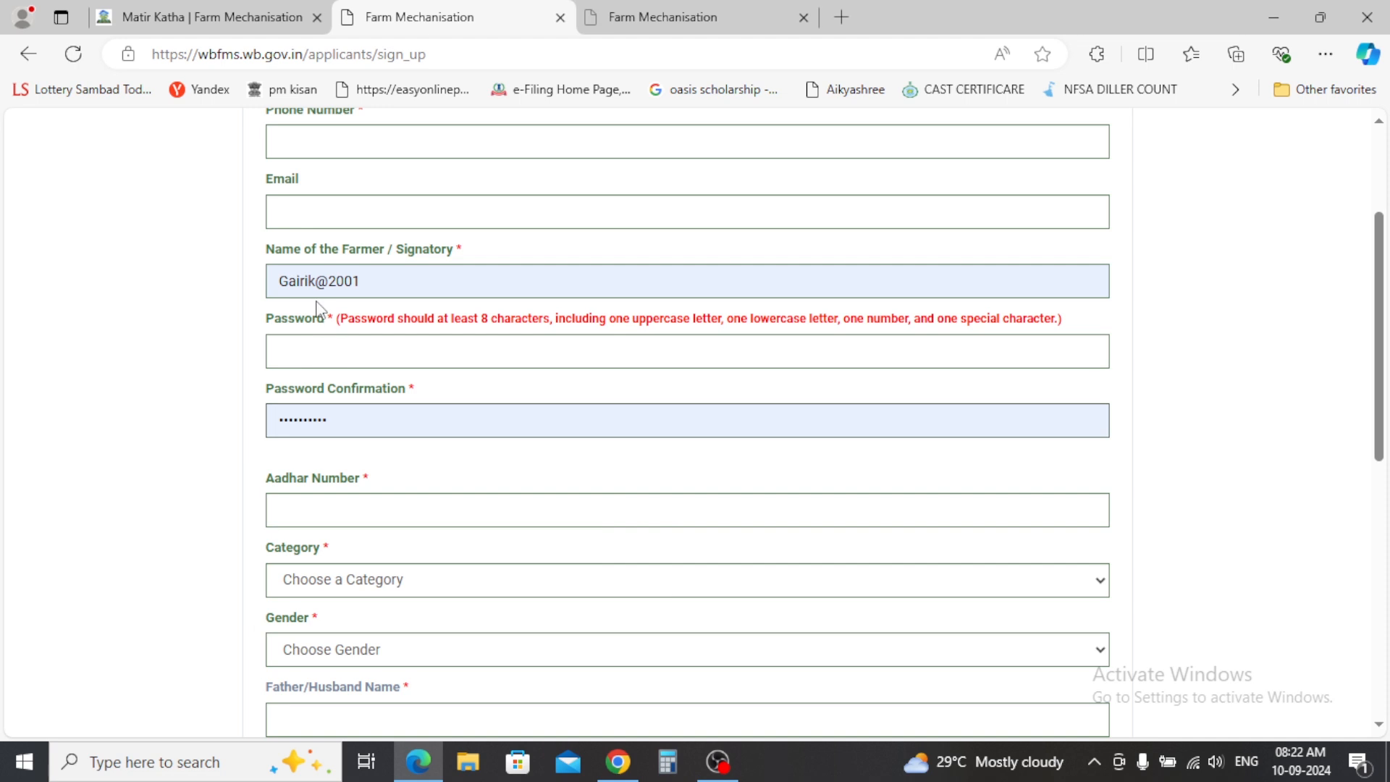
left_click_drag(378, 275, 4, 360)
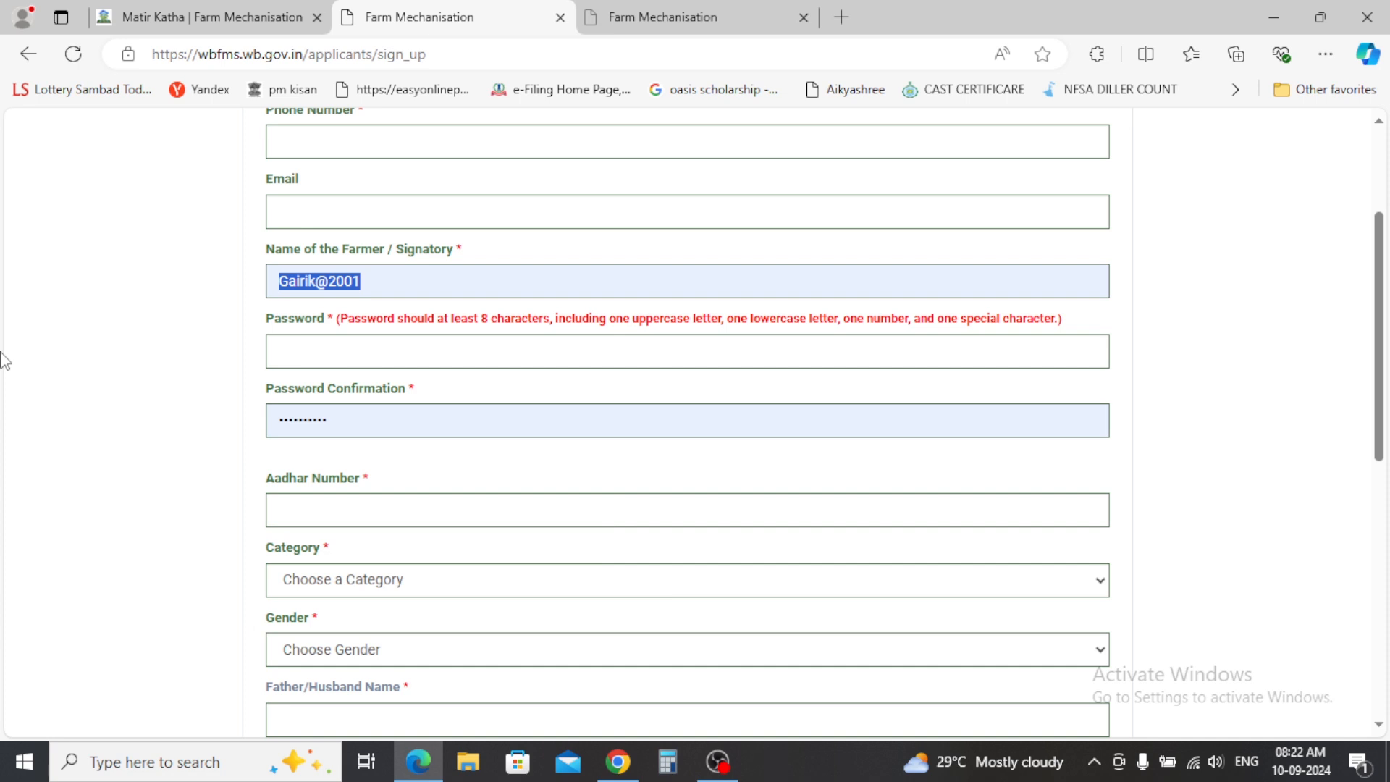
key("BackSpace")
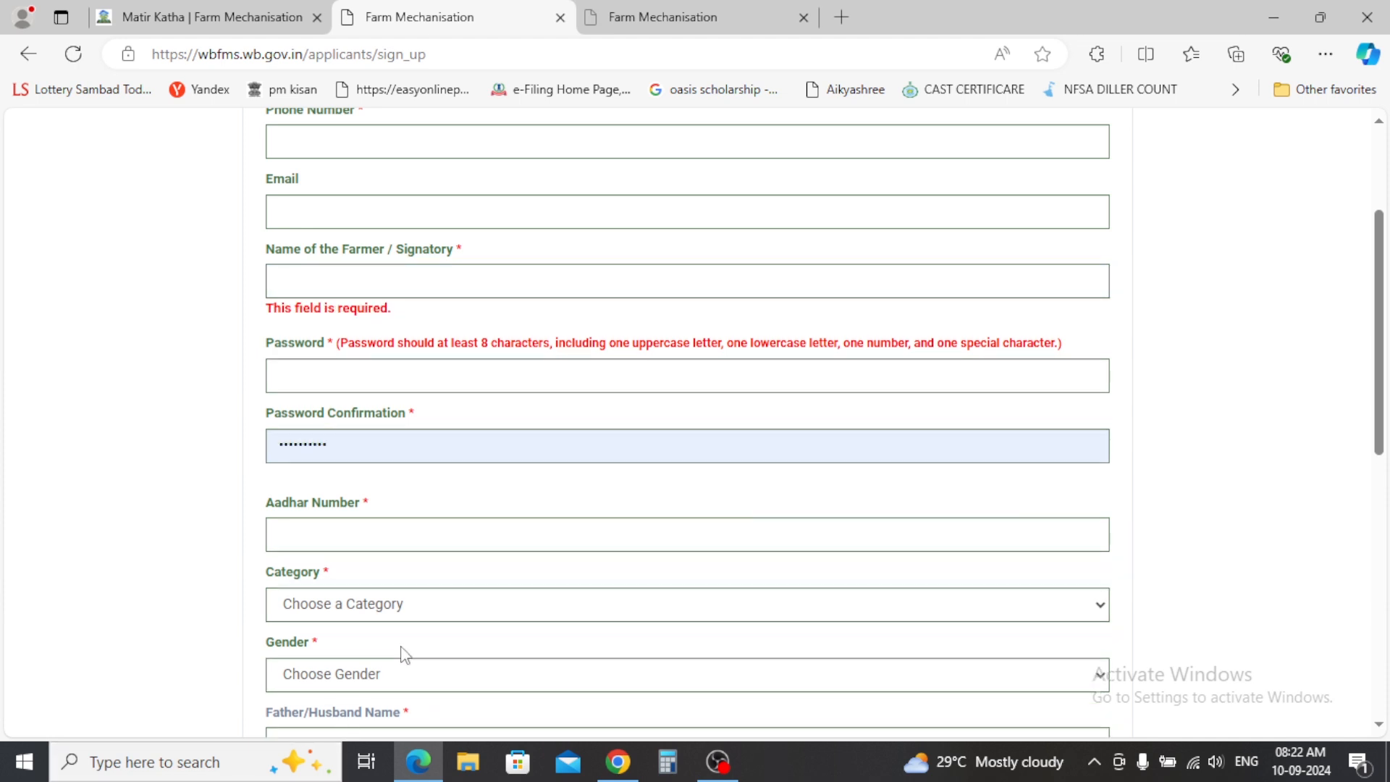
Step: Review the remaining registration fields from Aadhar Number, Category and Gender through the address details to the end of the form
scroll(387, 525, "down", 3)
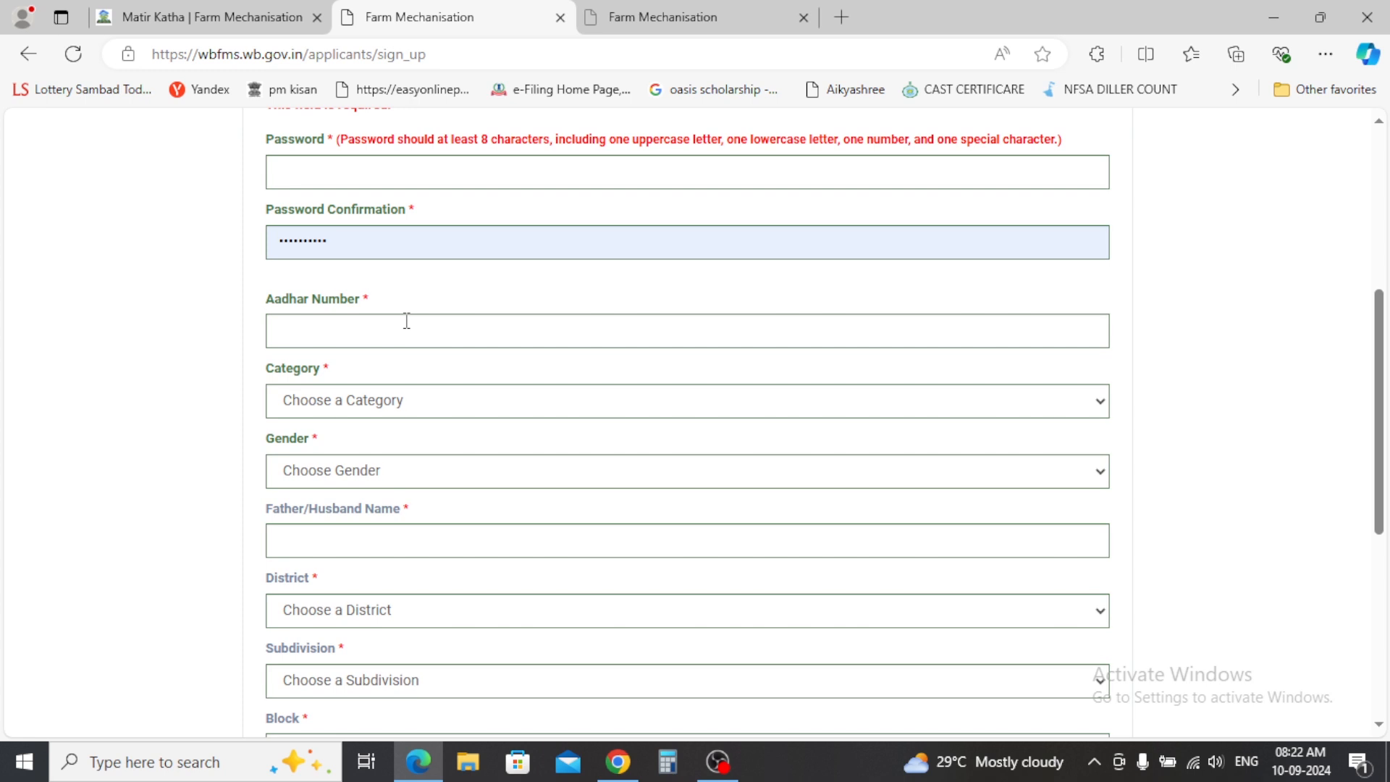
left_click(378, 398)
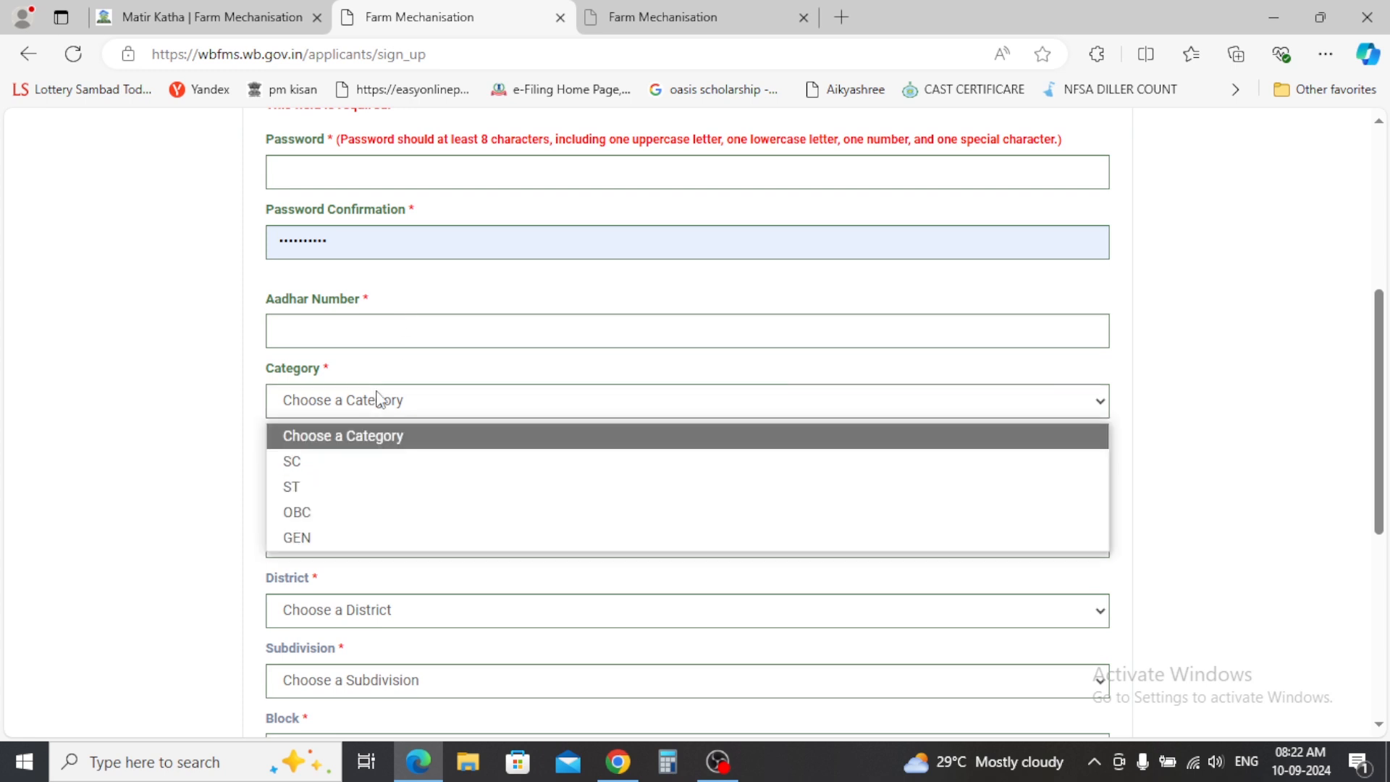
left_click(95, 412)
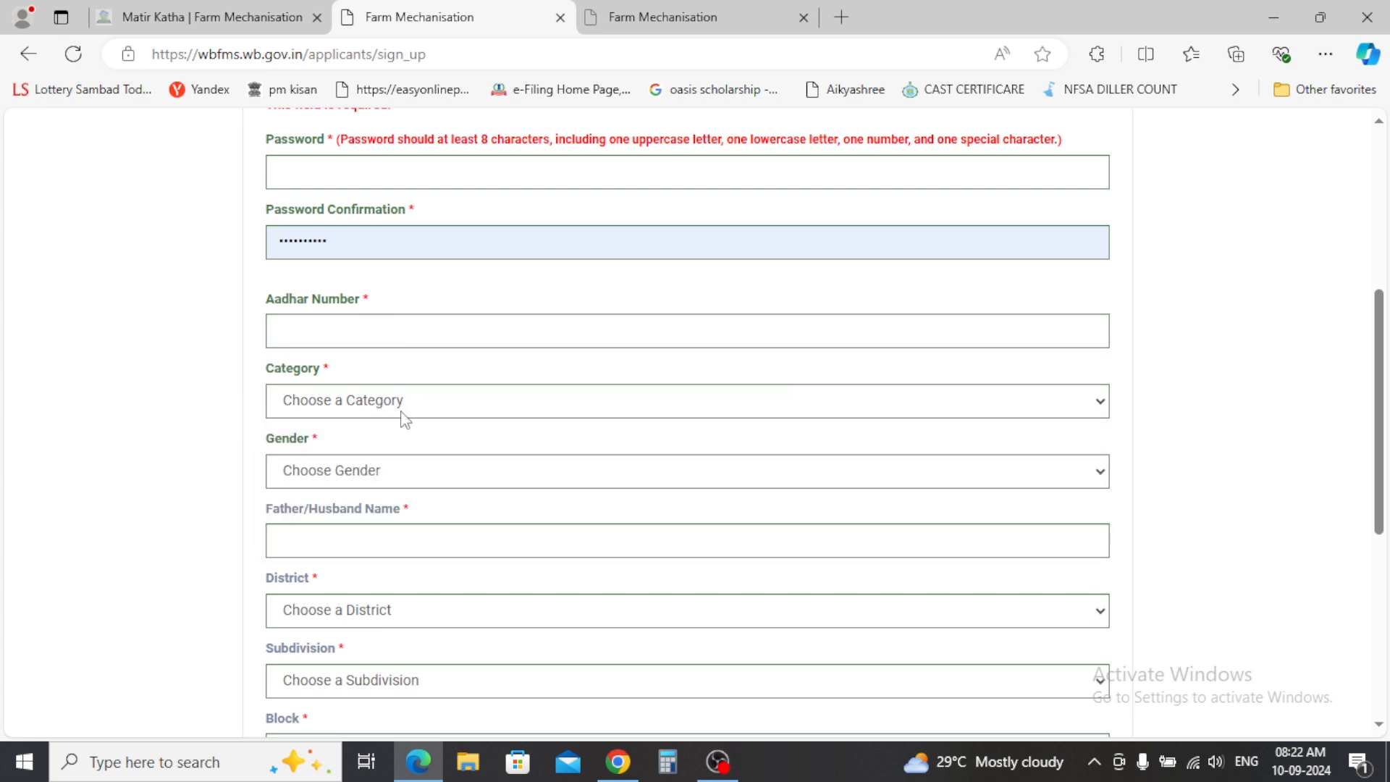
scroll(403, 420, "down", 1)
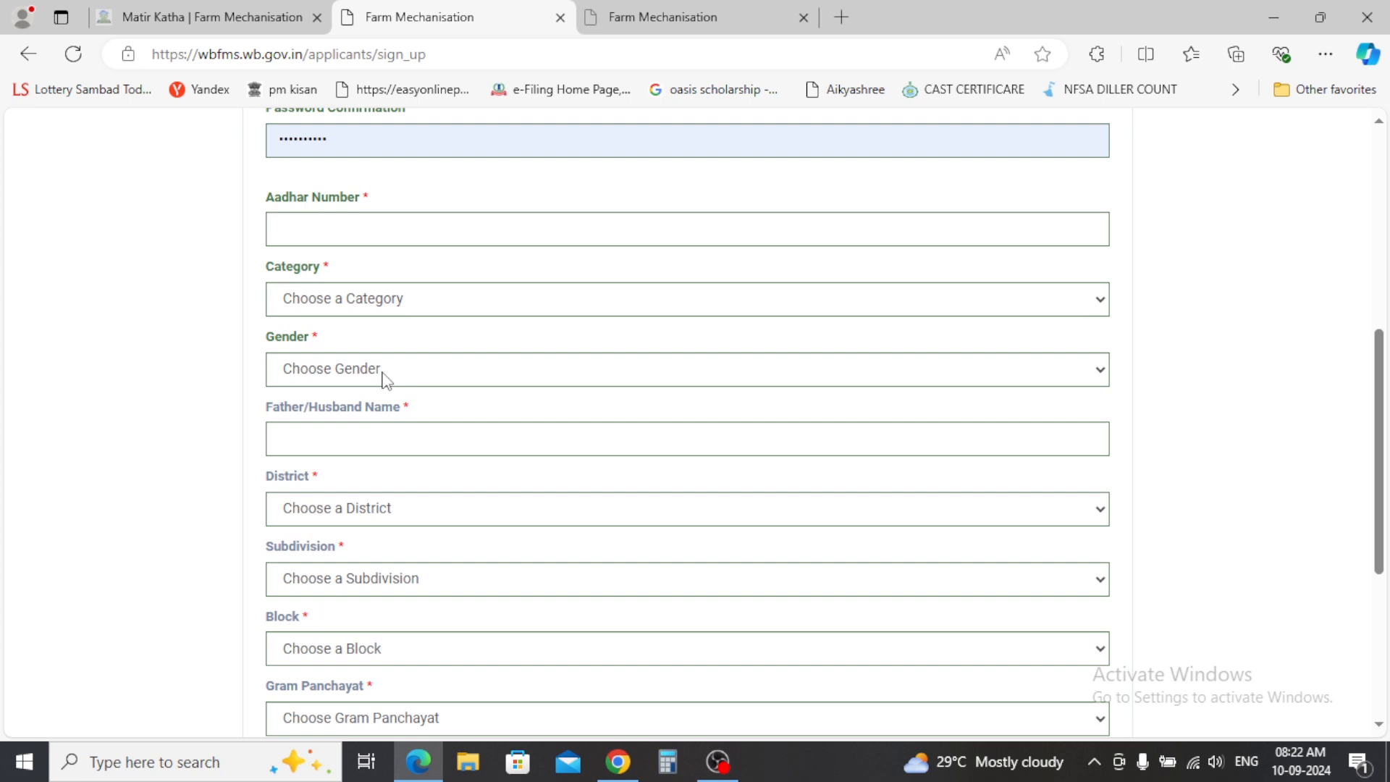
left_click(381, 375)
left_click(245, 375)
scroll(453, 413, "down", 1)
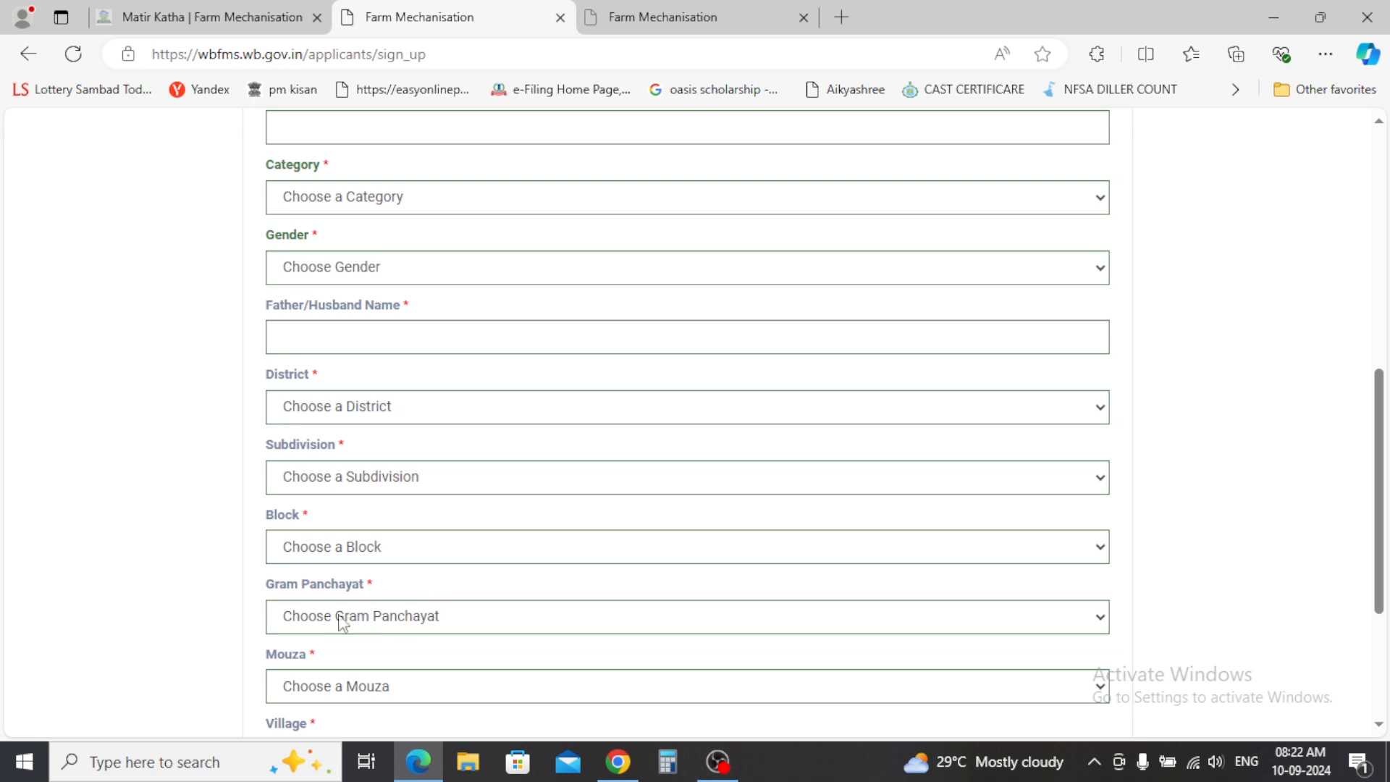
scroll(492, 598, "down", 1)
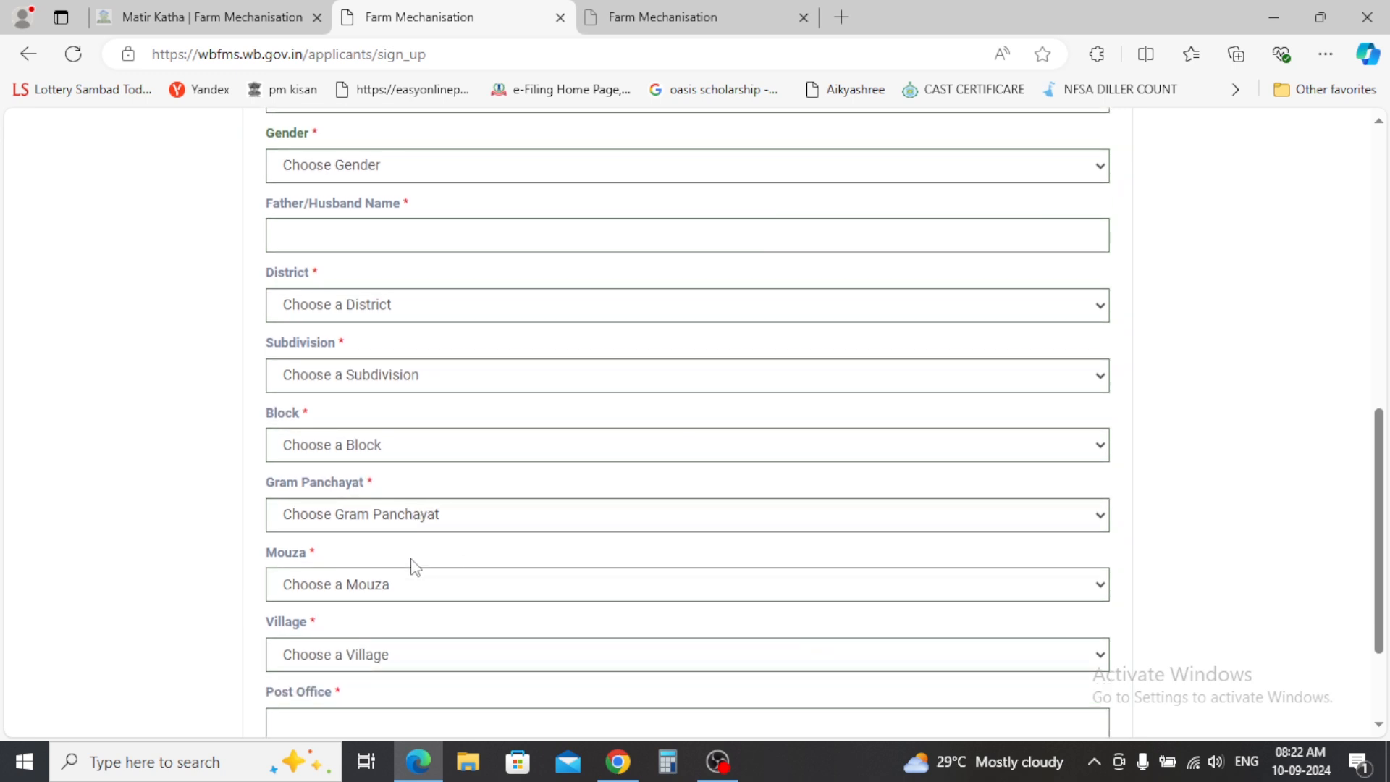
scroll(349, 578, "down", 2)
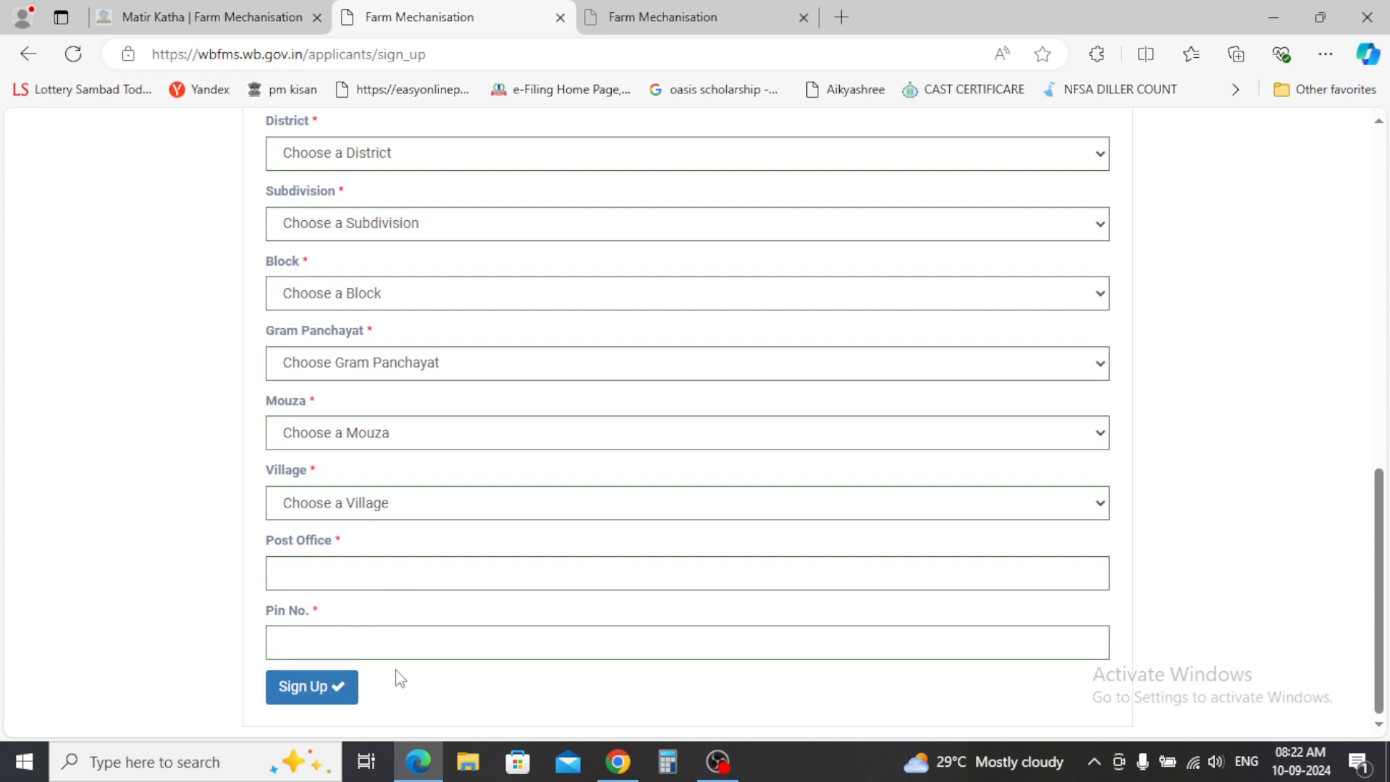
scroll(1232, 258, "up", 15)
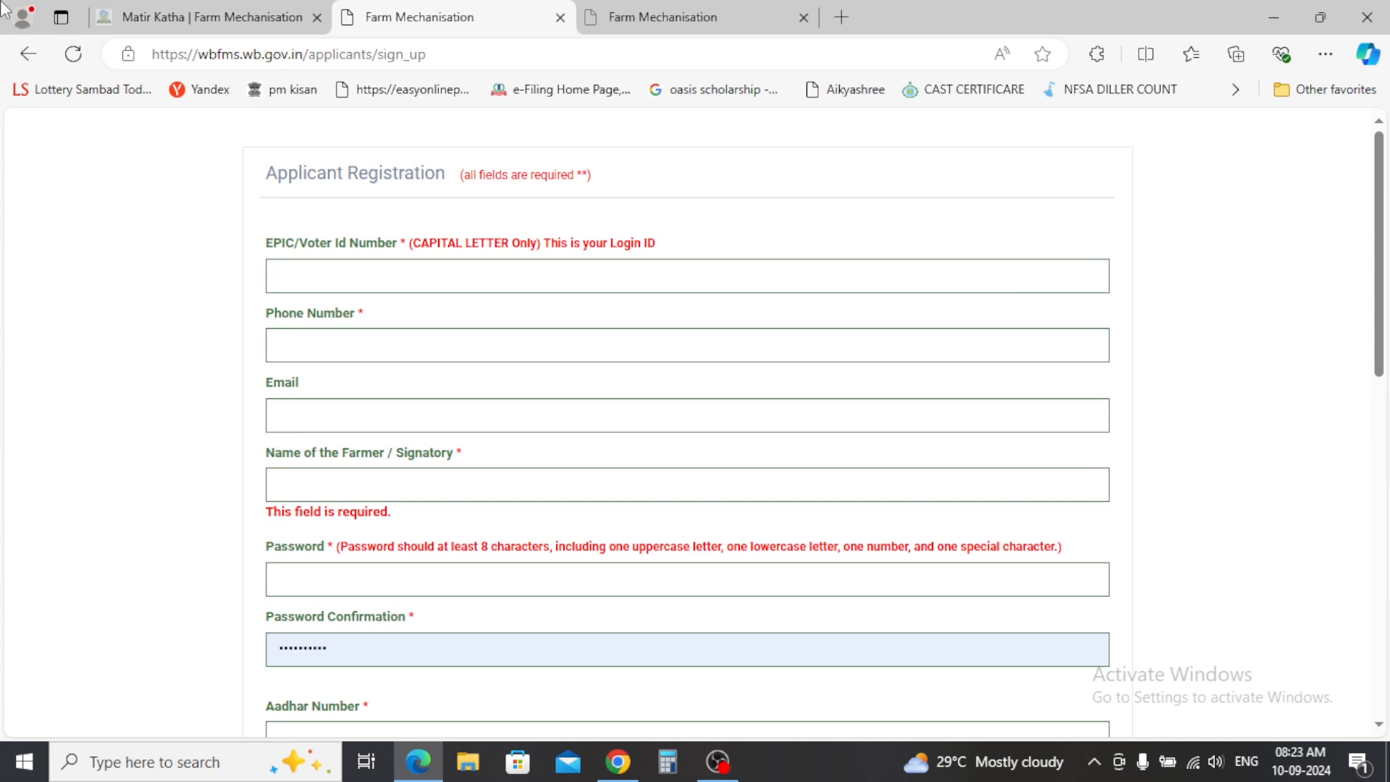
Step: Return to the applicant home page and set the application search season to 2024-2025, leaving the application ID empty
left_click(28, 54)
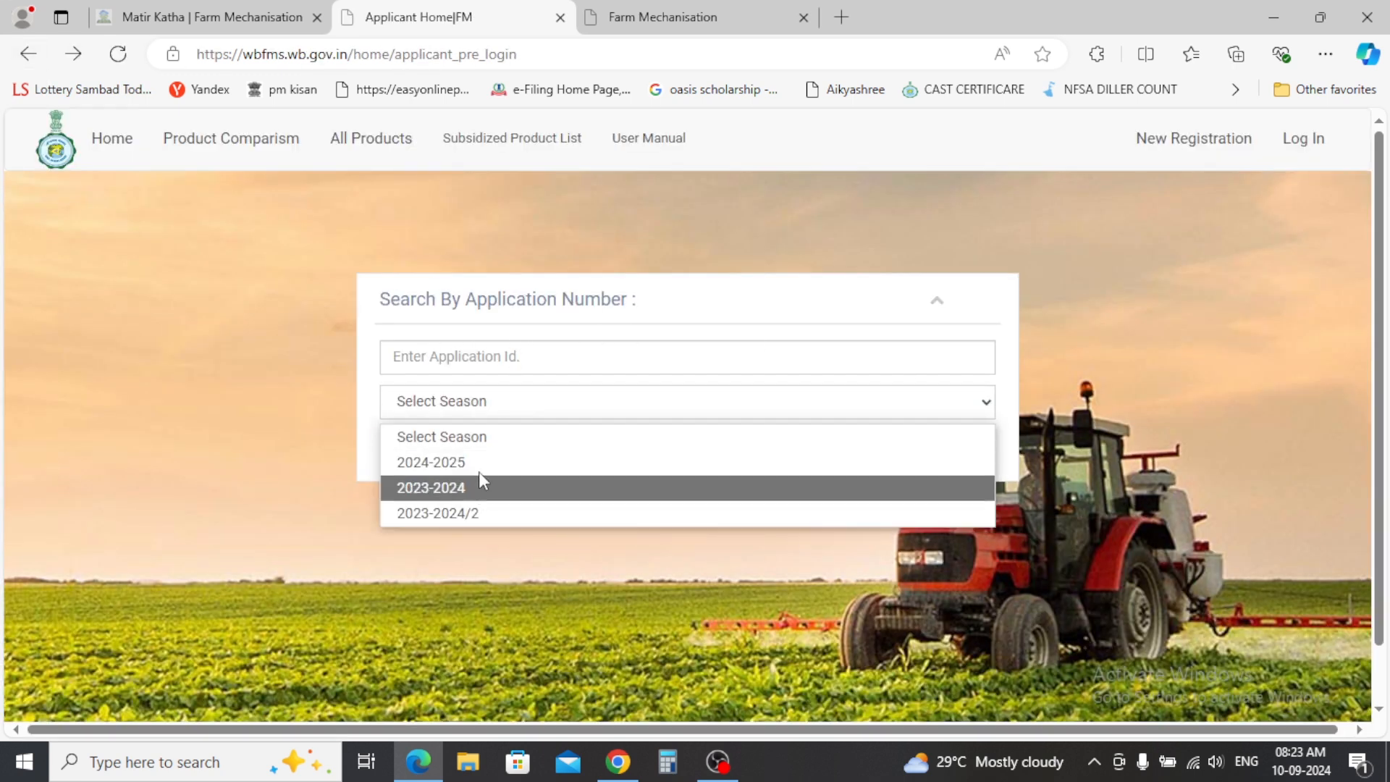
left_click(481, 465)
left_click(511, 356)
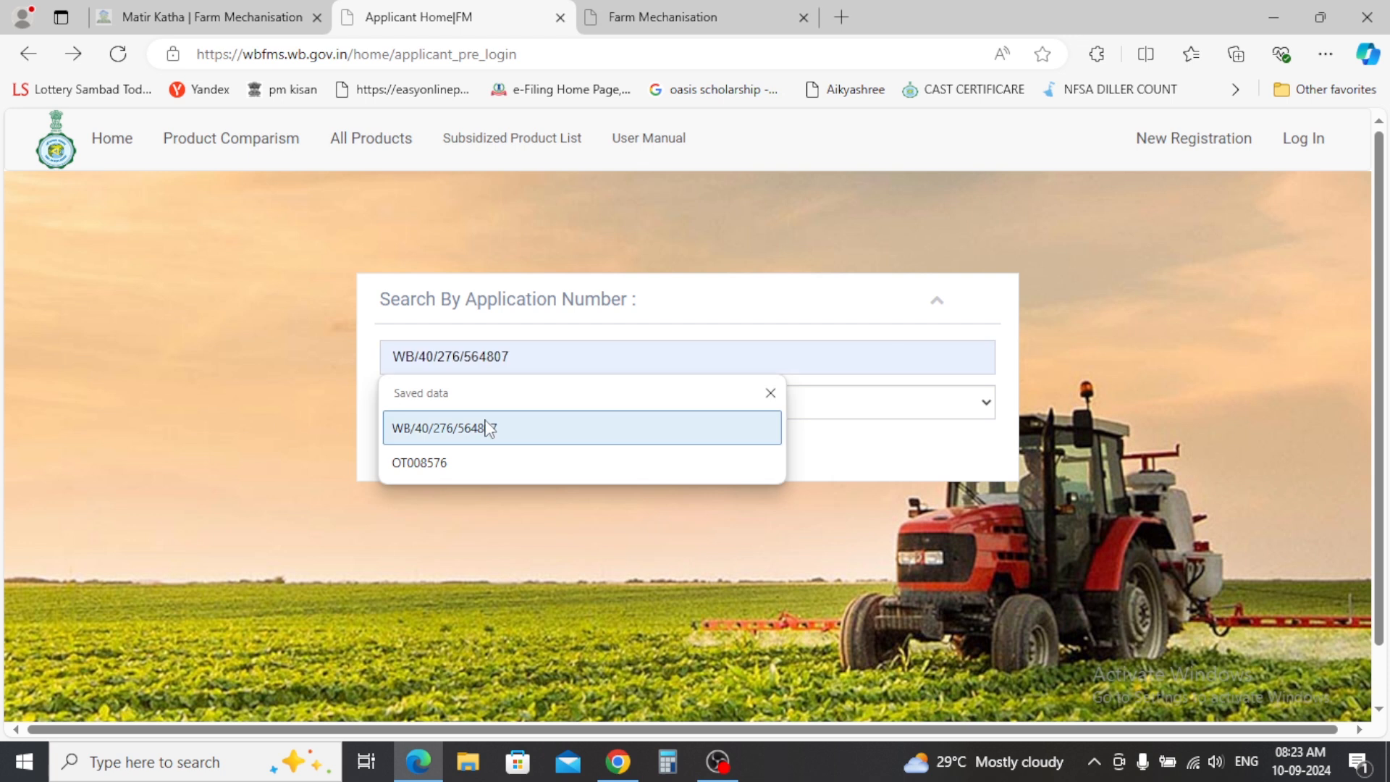
left_click(444, 523)
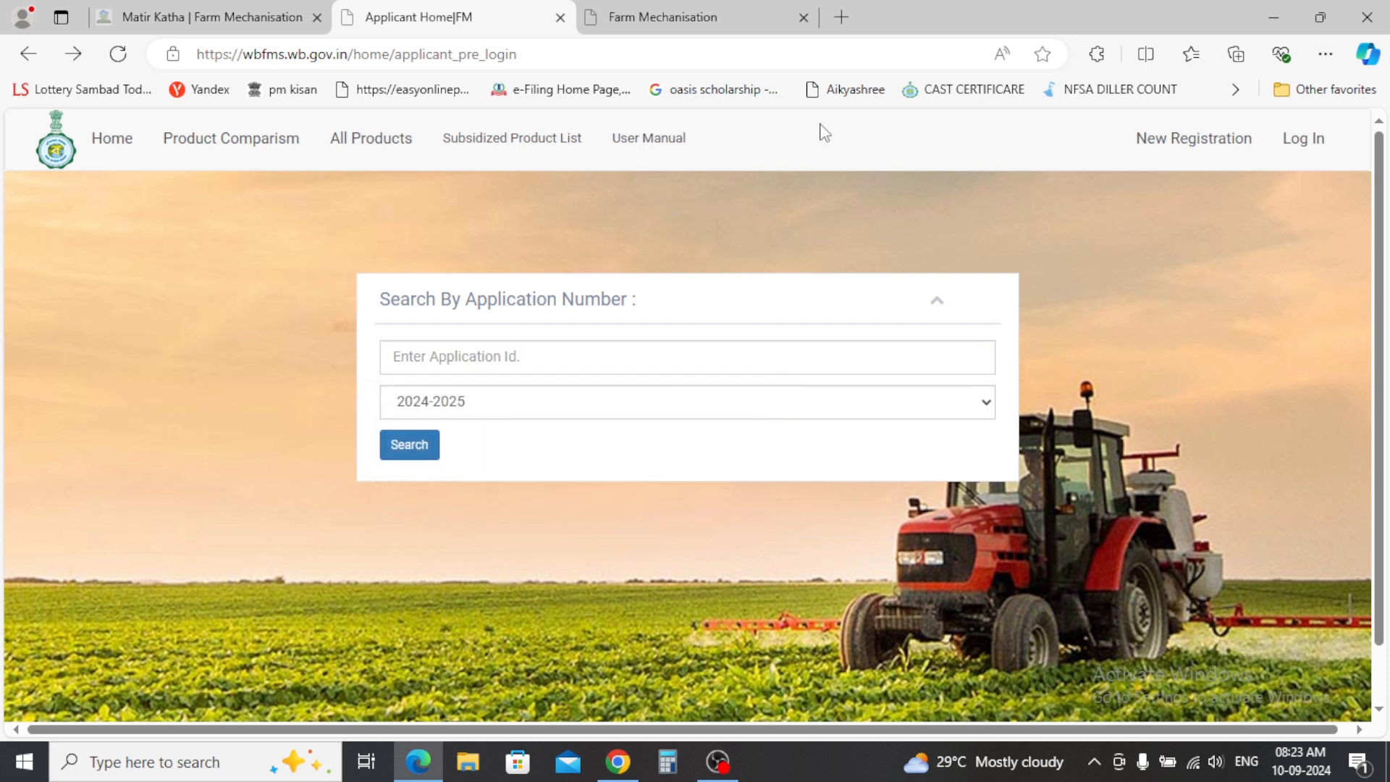
left_click(469, 762)
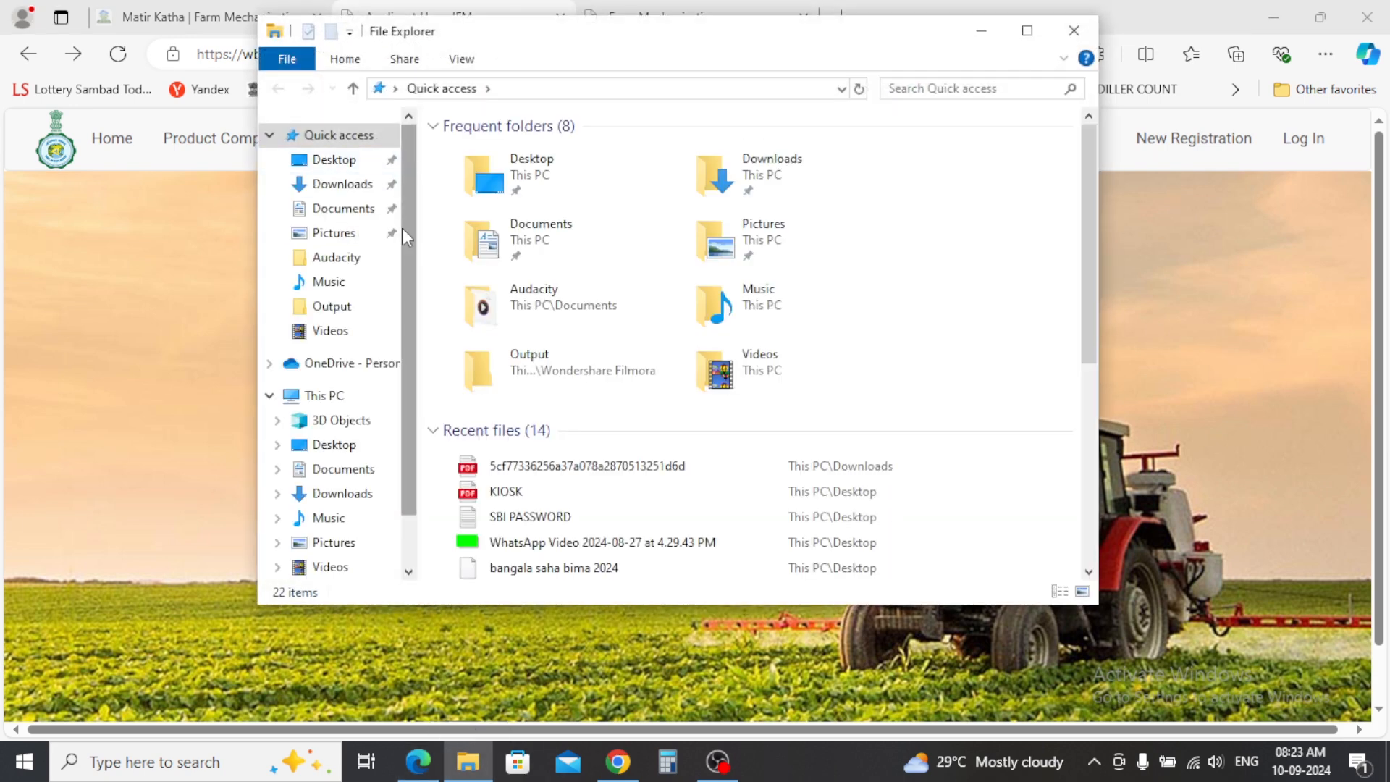
left_click(325, 185)
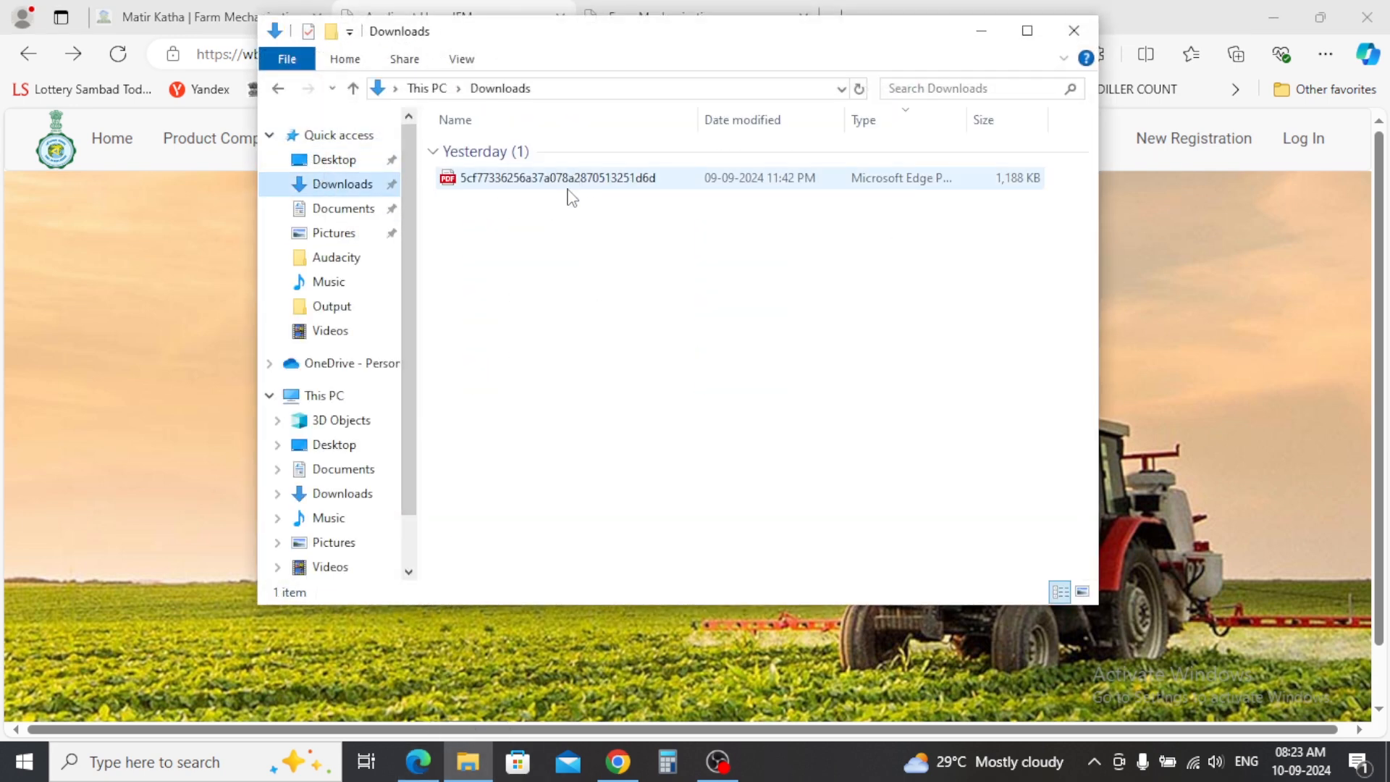
left_click(572, 190)
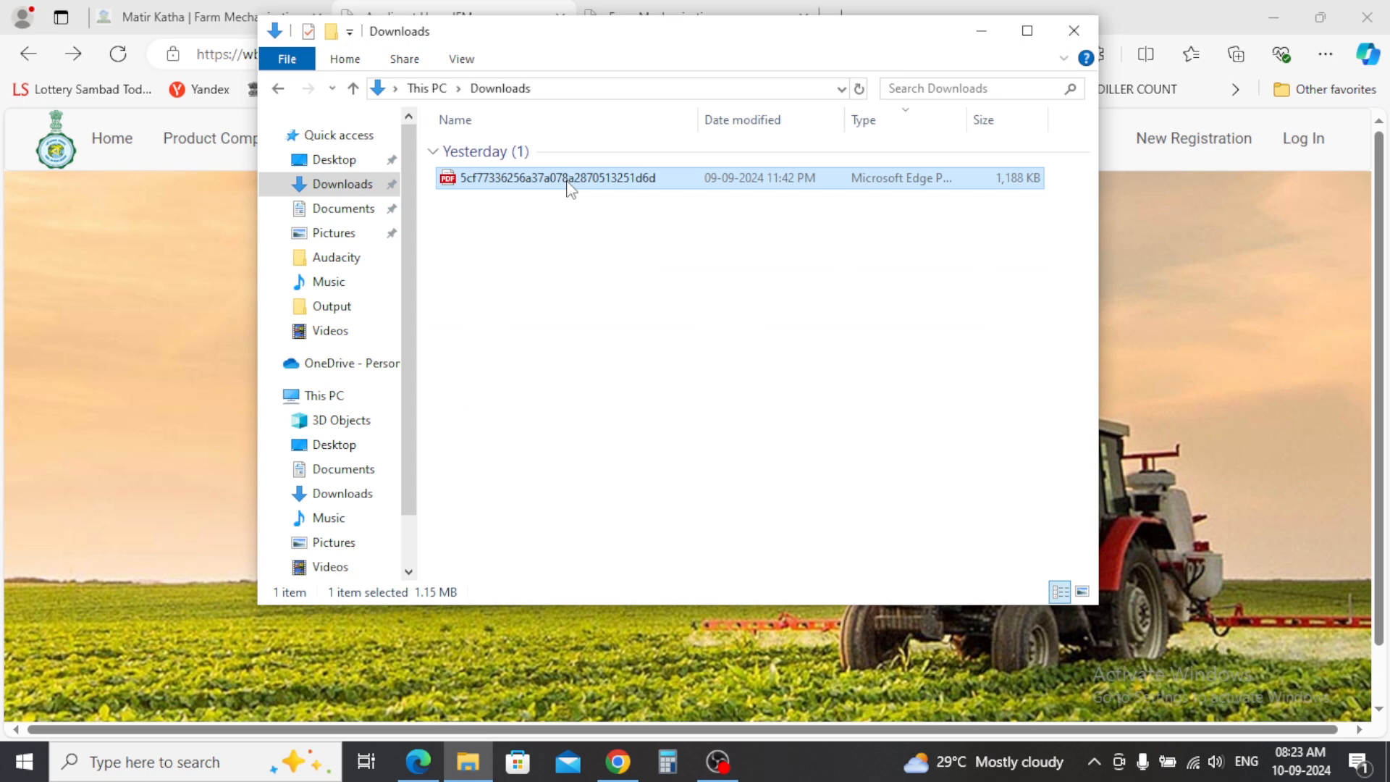
double_click(570, 185)
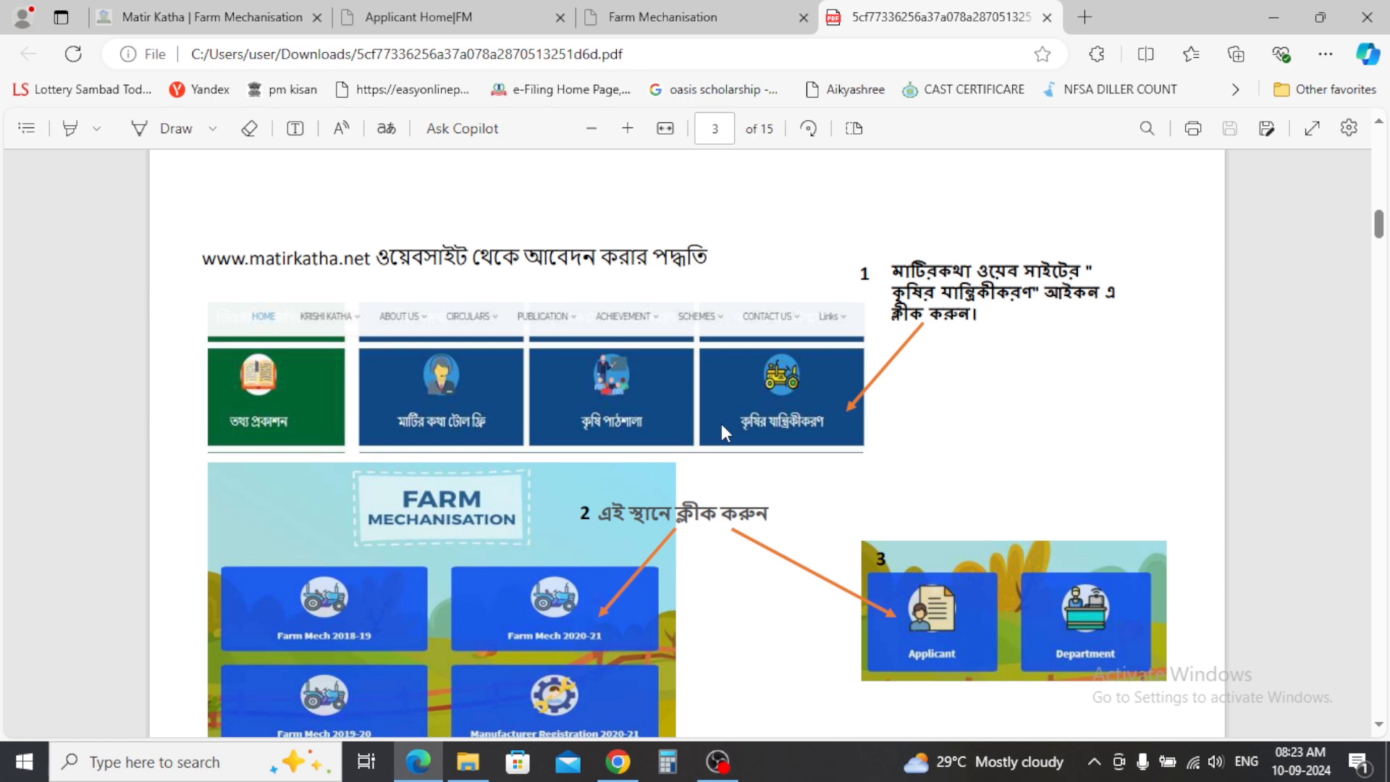
Step: Review the guide's application instructions on pages 3 to 5, from the Farm Mechanisation portal entry and Registration information through the registration form fields
scroll(722, 427, "down", 3)
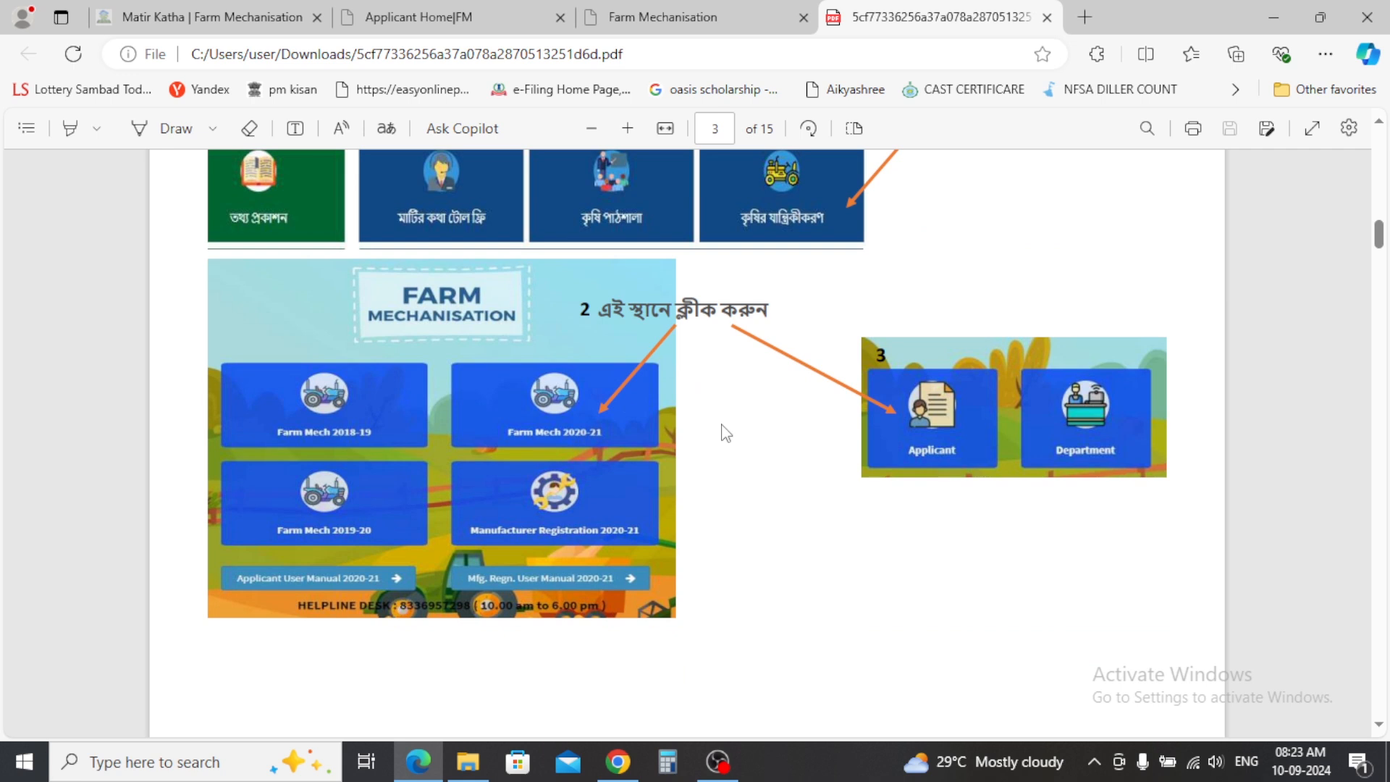
scroll(727, 433, "down", 2)
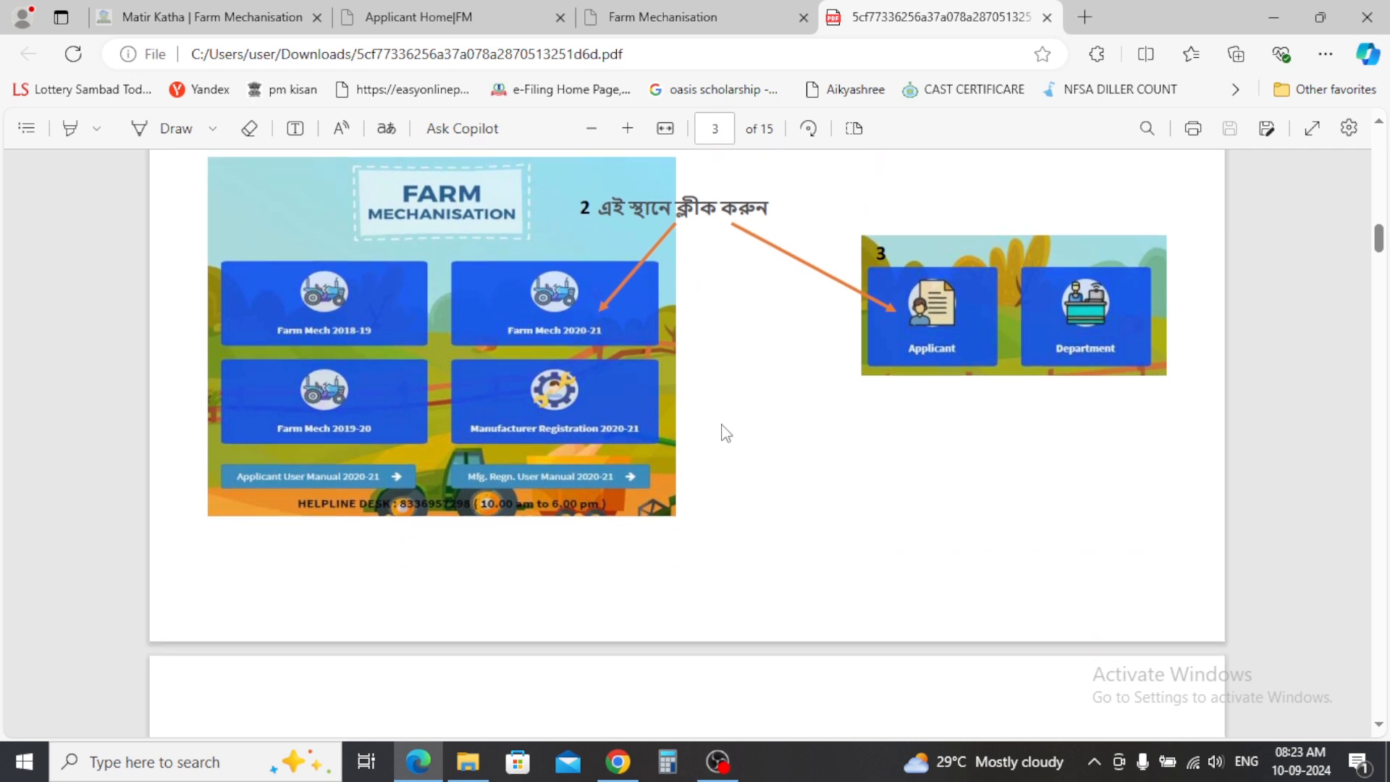
scroll(727, 433, "up", 2)
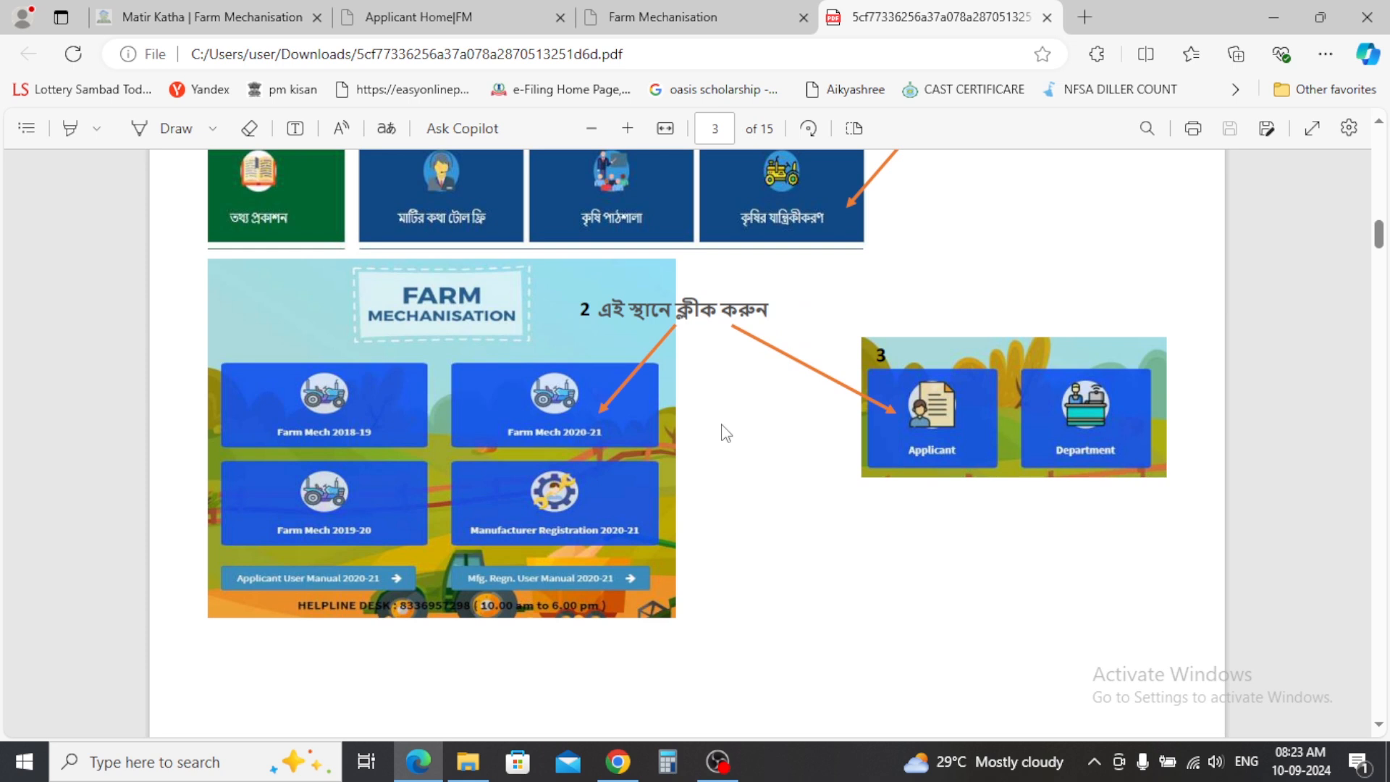
scroll(727, 433, "down", 4)
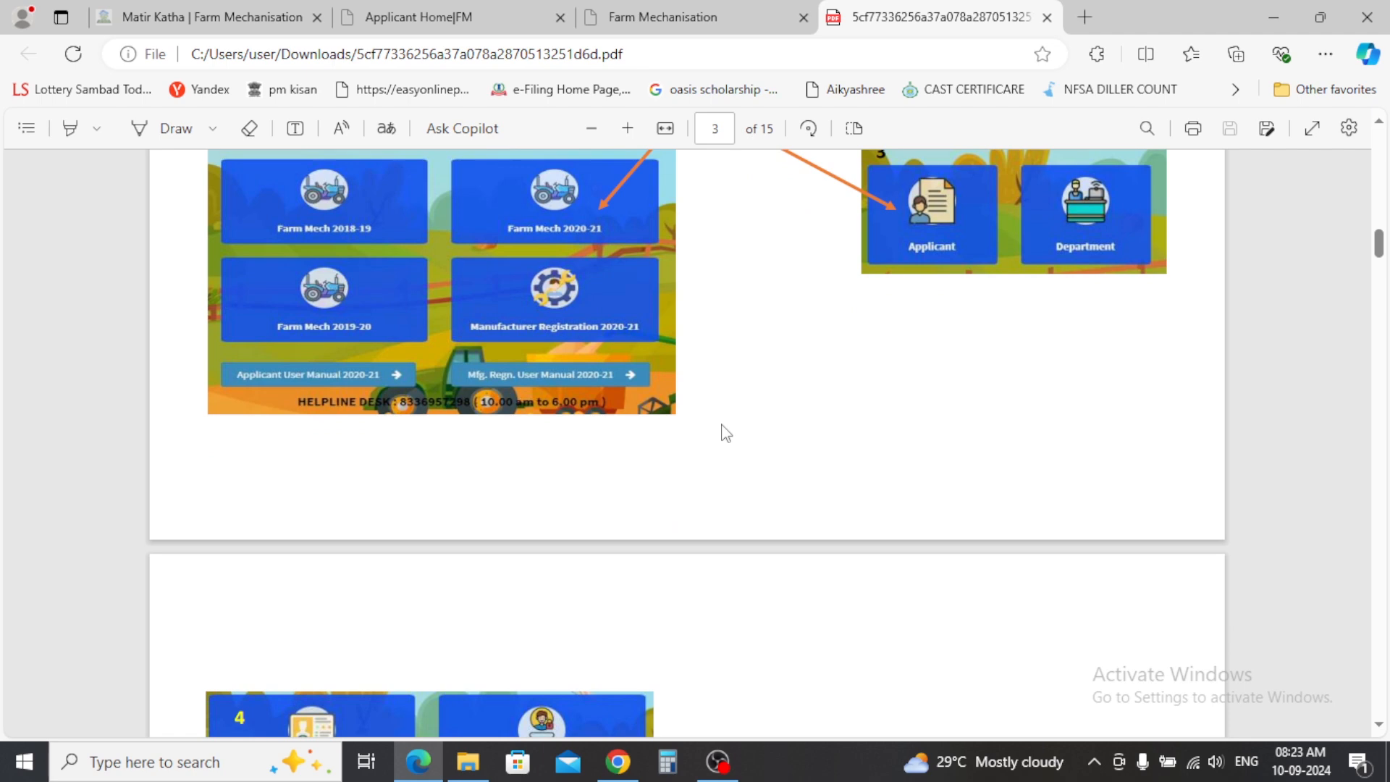
scroll(727, 433, "down", 4)
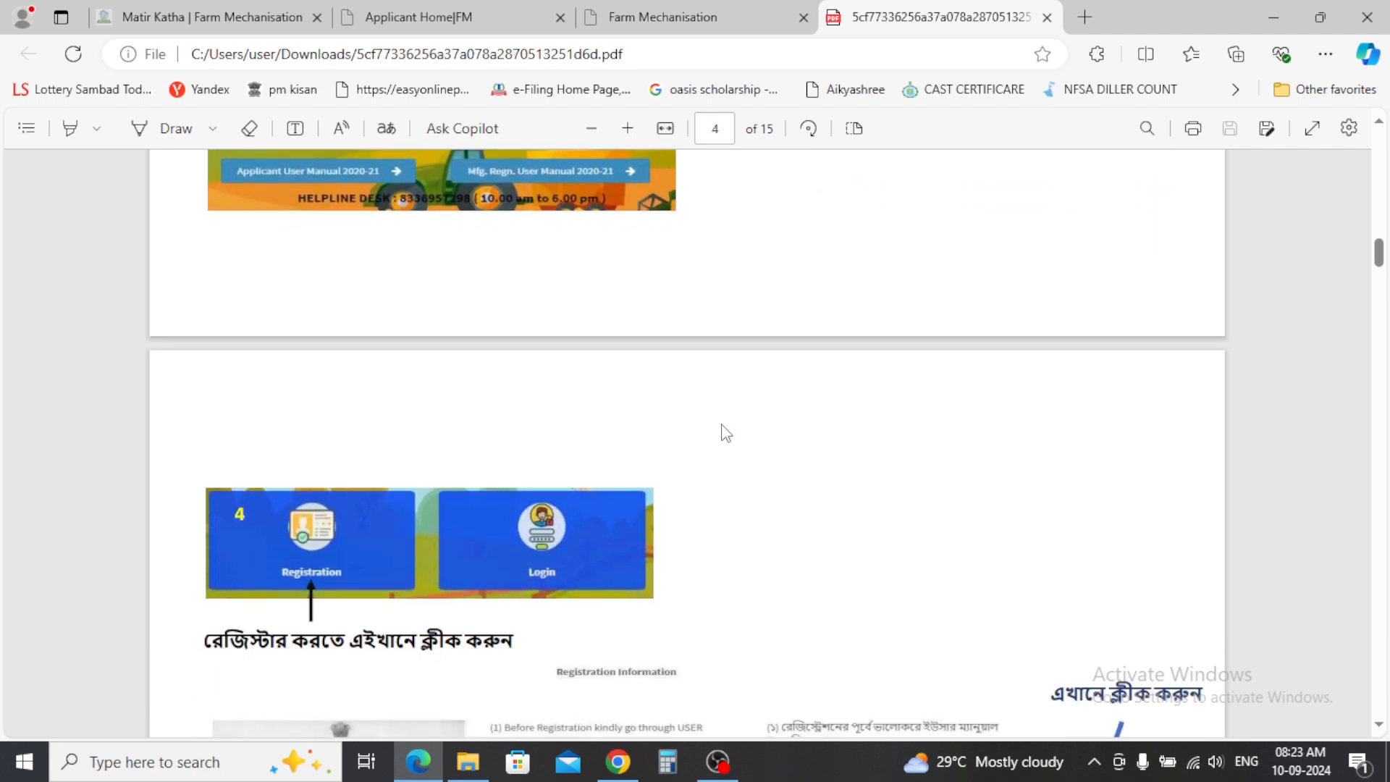
scroll(726, 433, "down", 2)
scroll(739, 506, "down", 6)
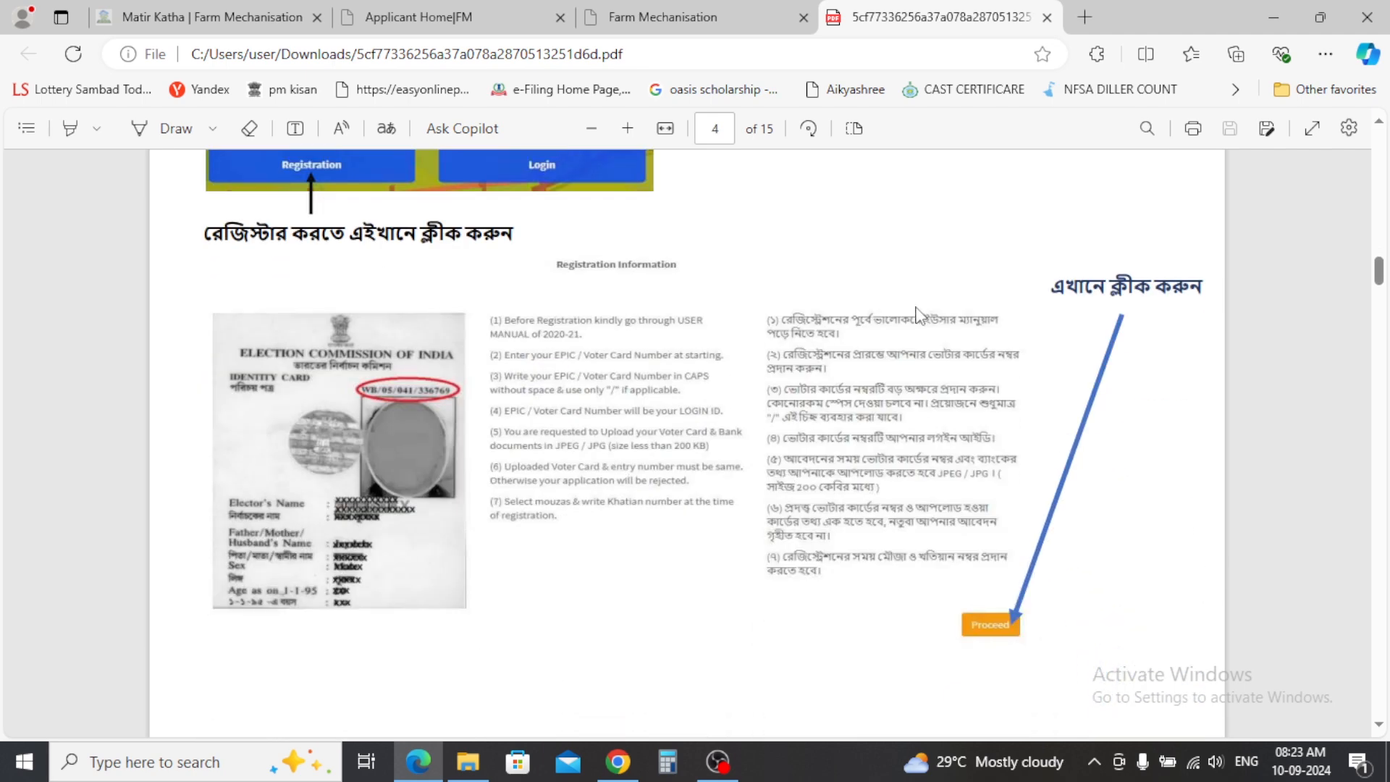
scroll(996, 482, "down", 10)
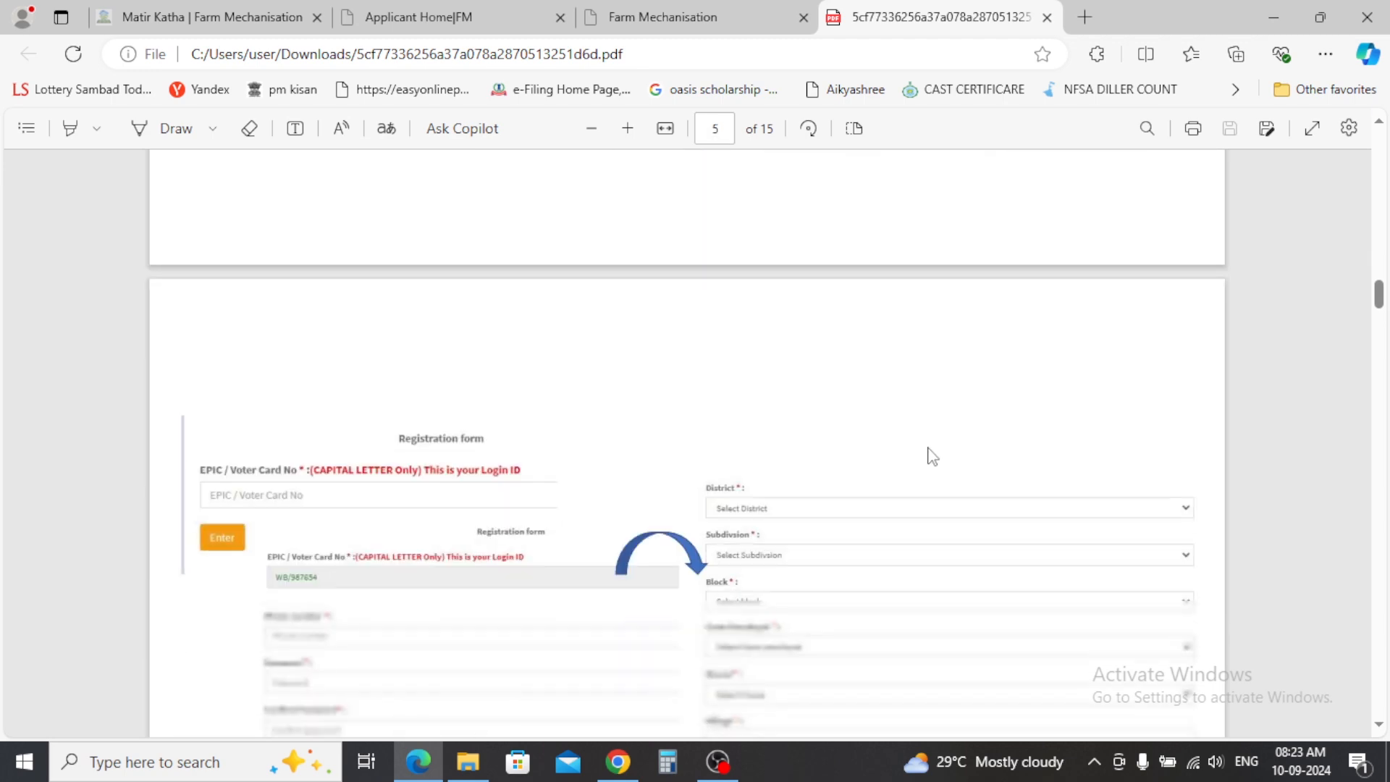
scroll(934, 455, "down", 6)
scroll(724, 463, "down", 6)
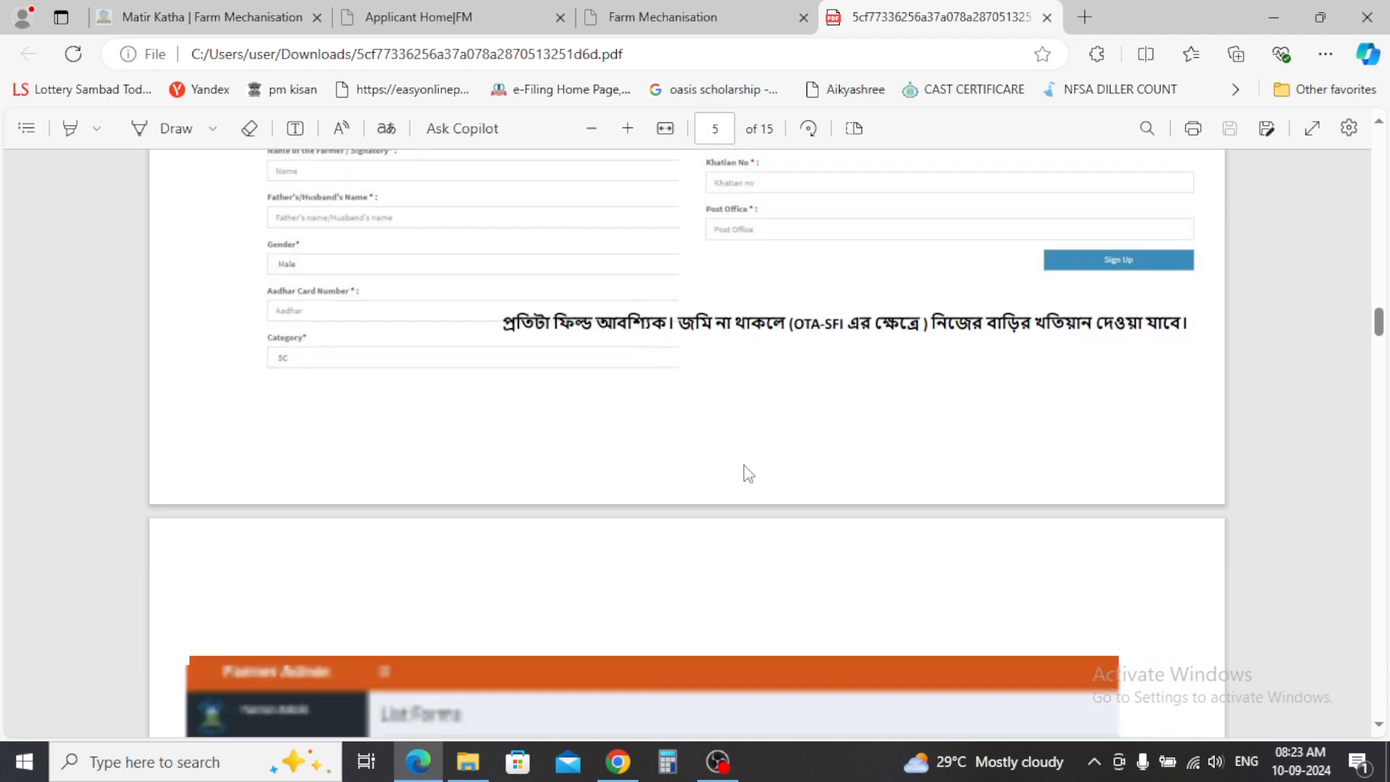
Step: Examine page 6 of the guide, covering Apply New and the Select Form choices FSSM, OTA SFI and CHC
scroll(465, 487, "down", 13)
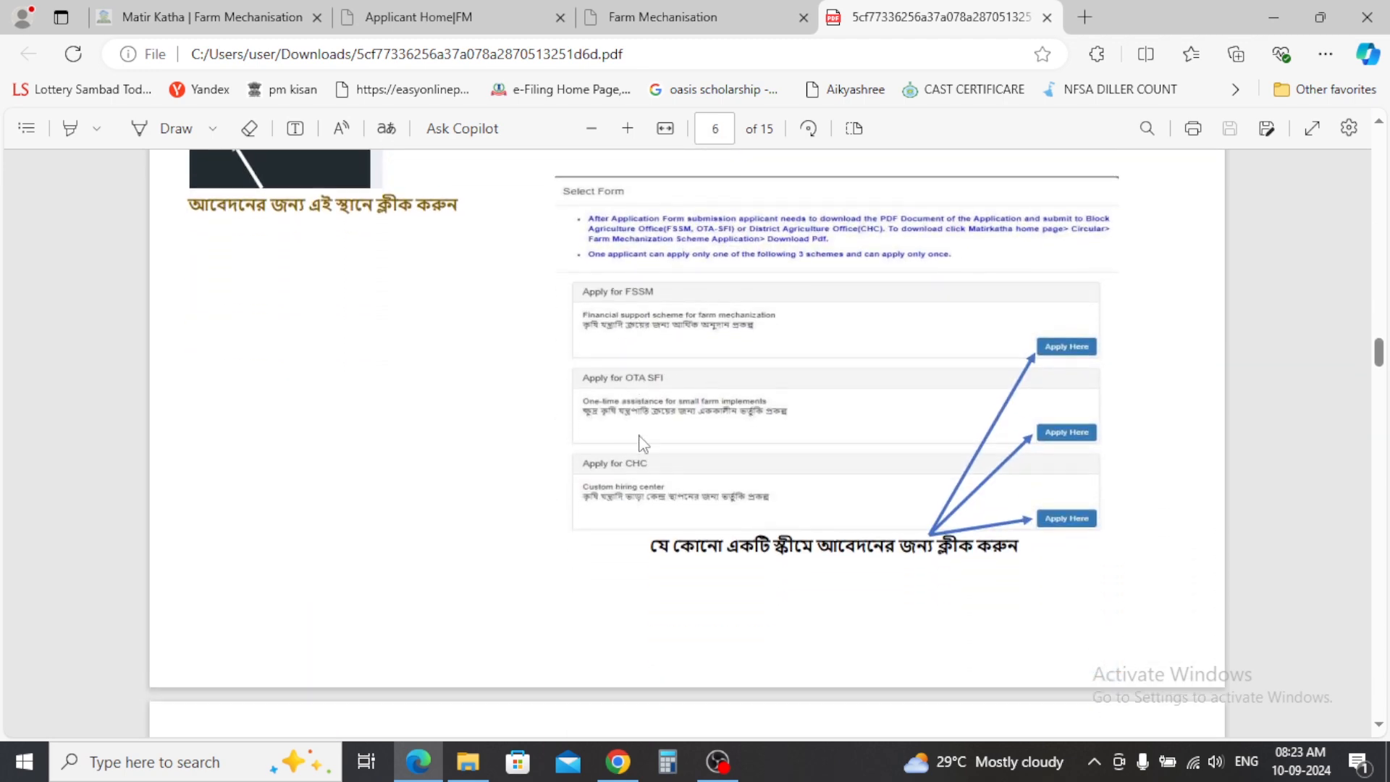
scroll(640, 443, "down", 10)
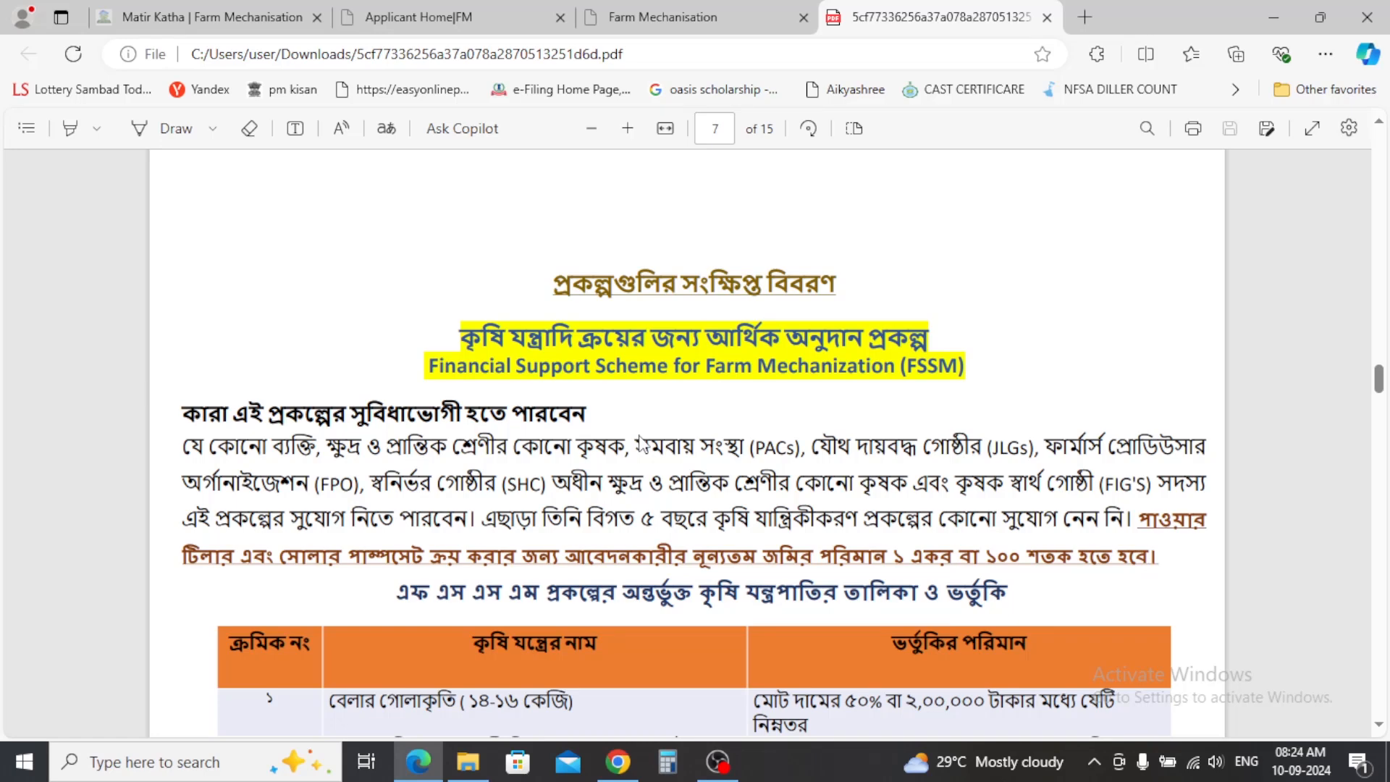
scroll(645, 445, "up", 6)
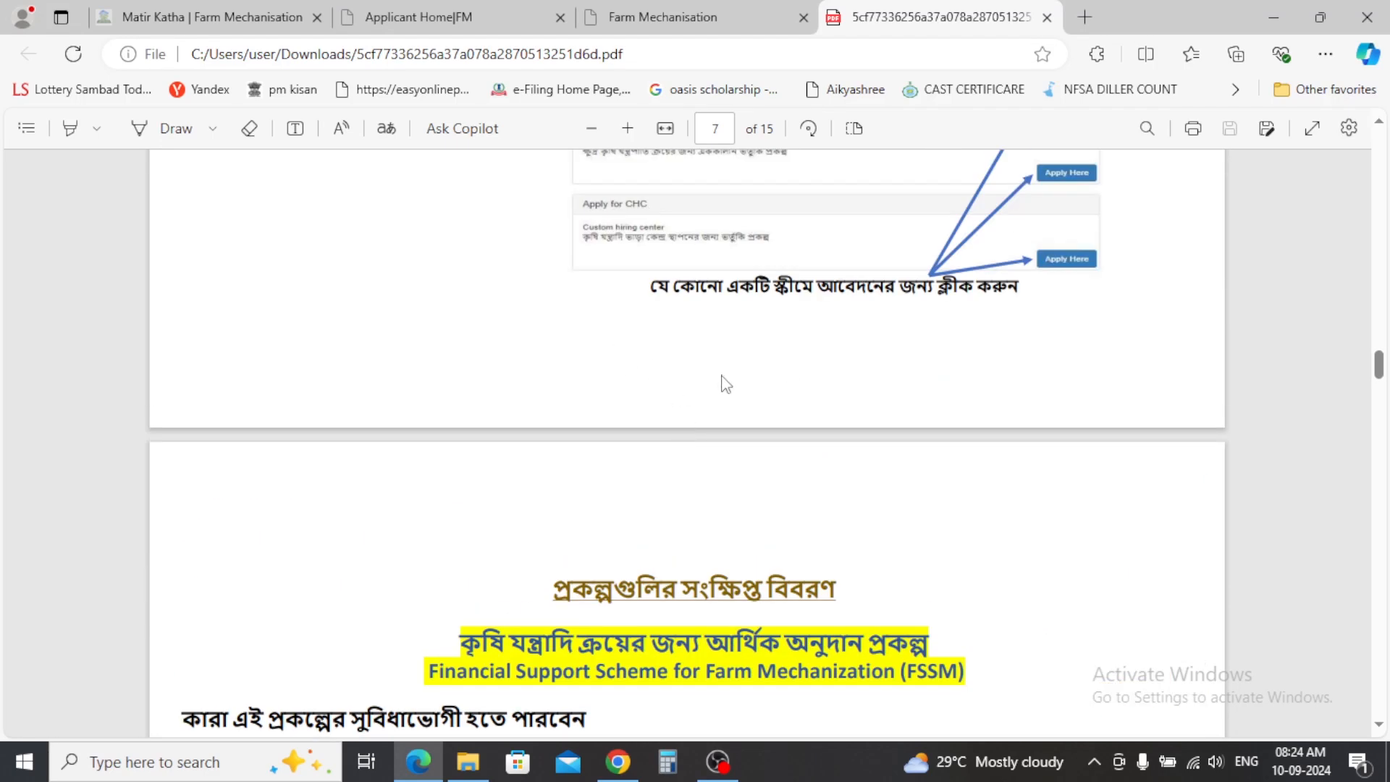
scroll(484, 407, "up", 6)
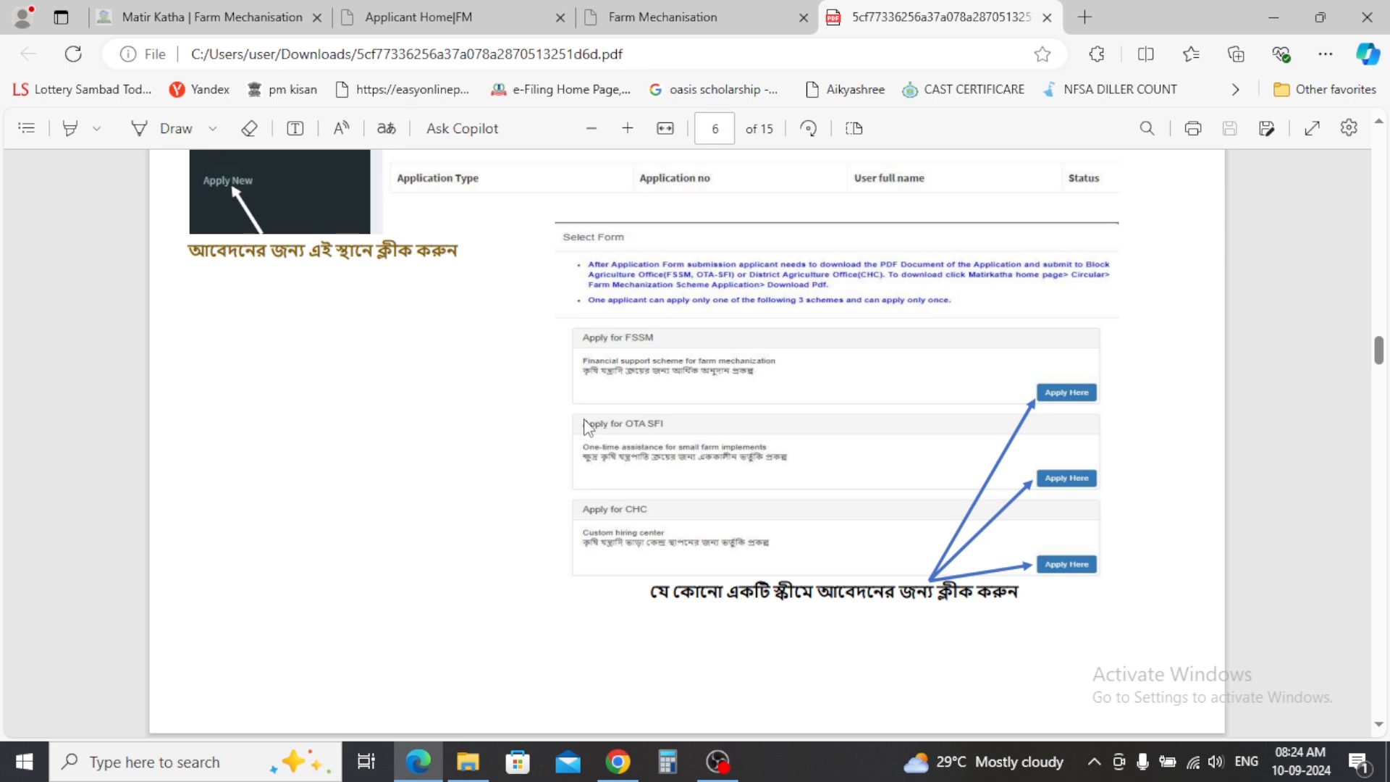
scroll(858, 470, "up", 1)
scroll(857, 470, "up", 1)
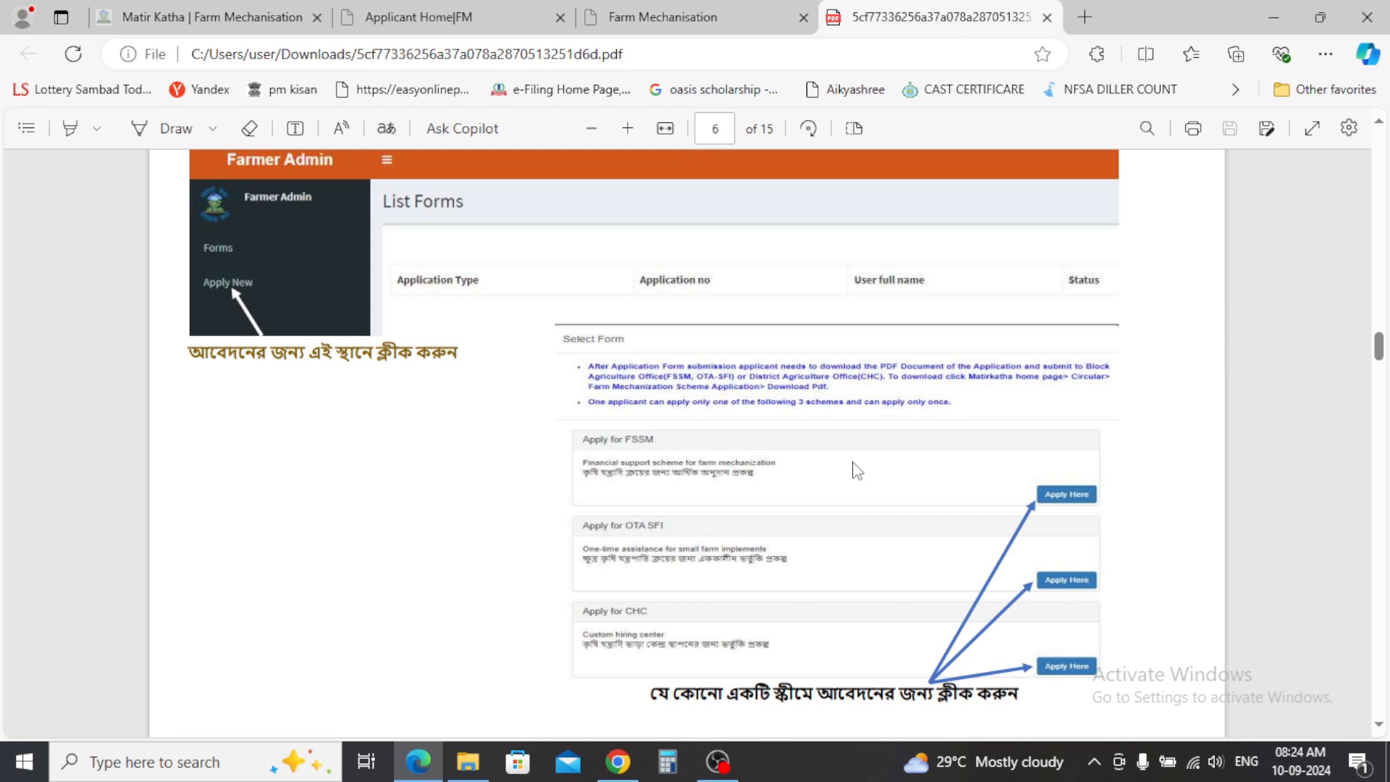
Step: Read the FSSM eligibility rules and the start of its equipment subsidy table, dismissing the WhatsApp notifications
scroll(858, 471, "down", 8)
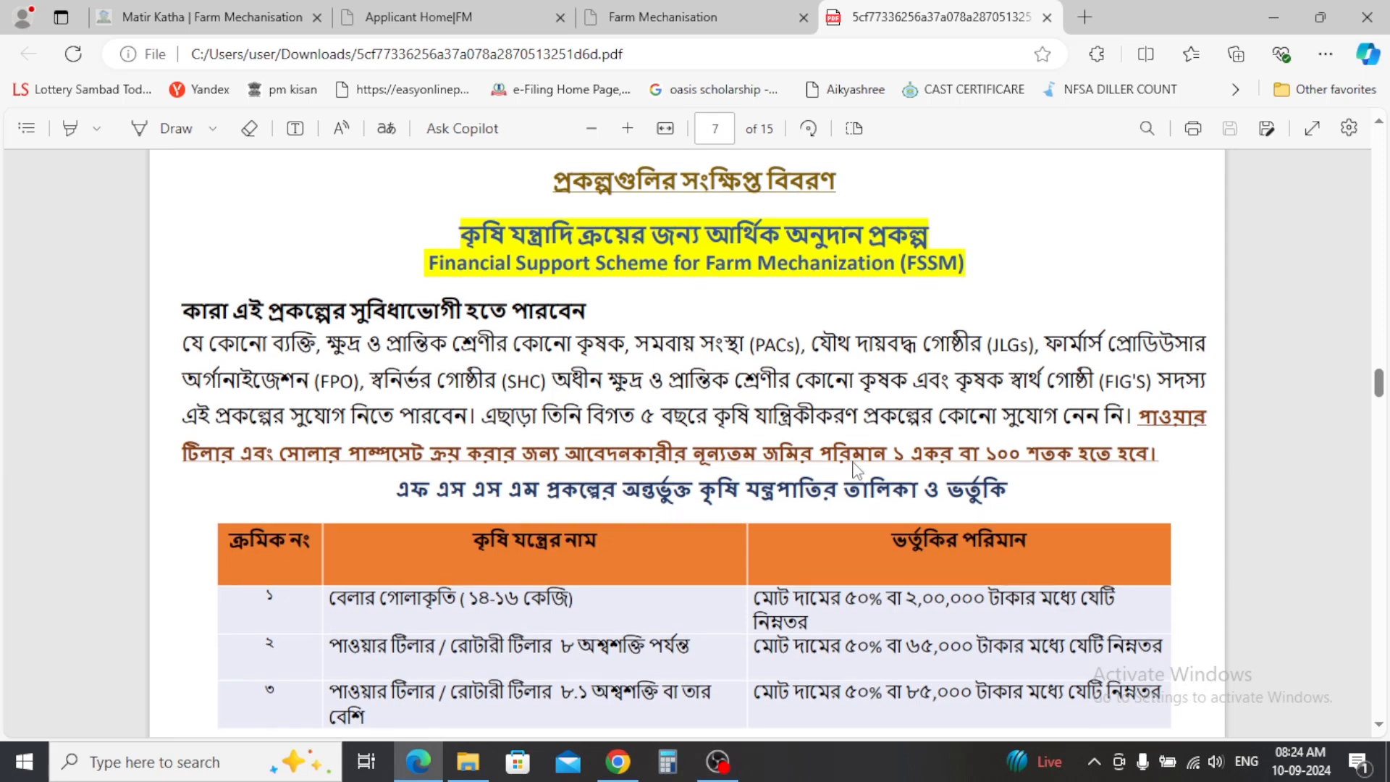
scroll(858, 470, "down", 3)
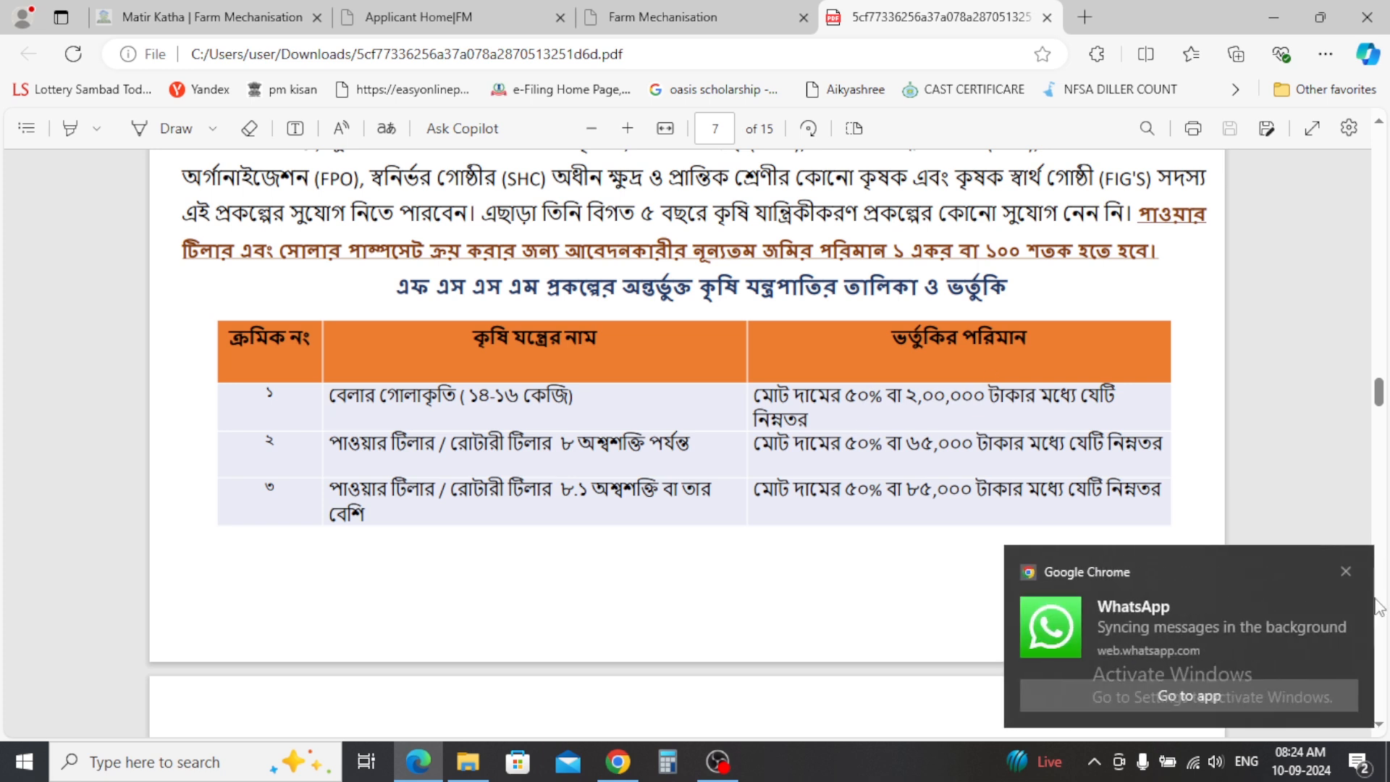
left_click(1347, 571)
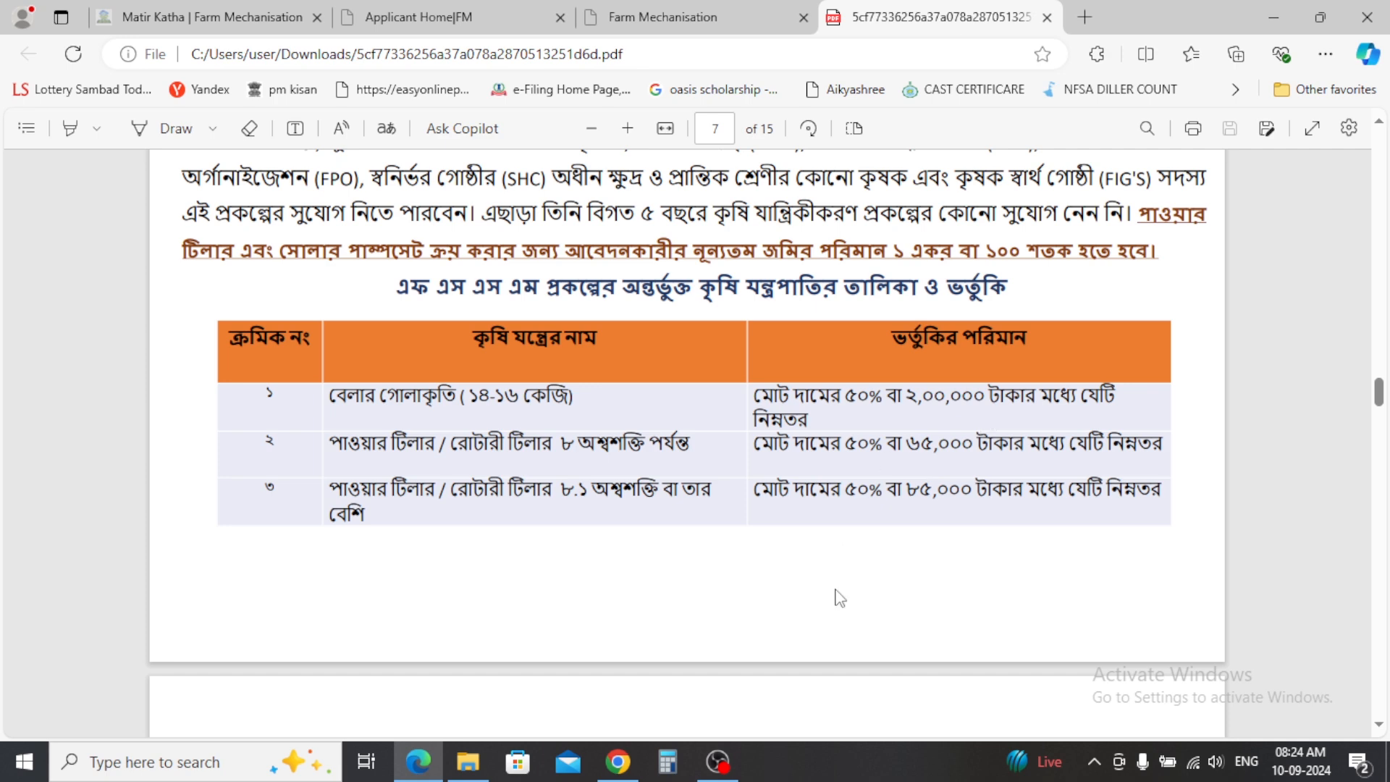
scroll(907, 452, "down", 4)
scroll(906, 452, "down", 4)
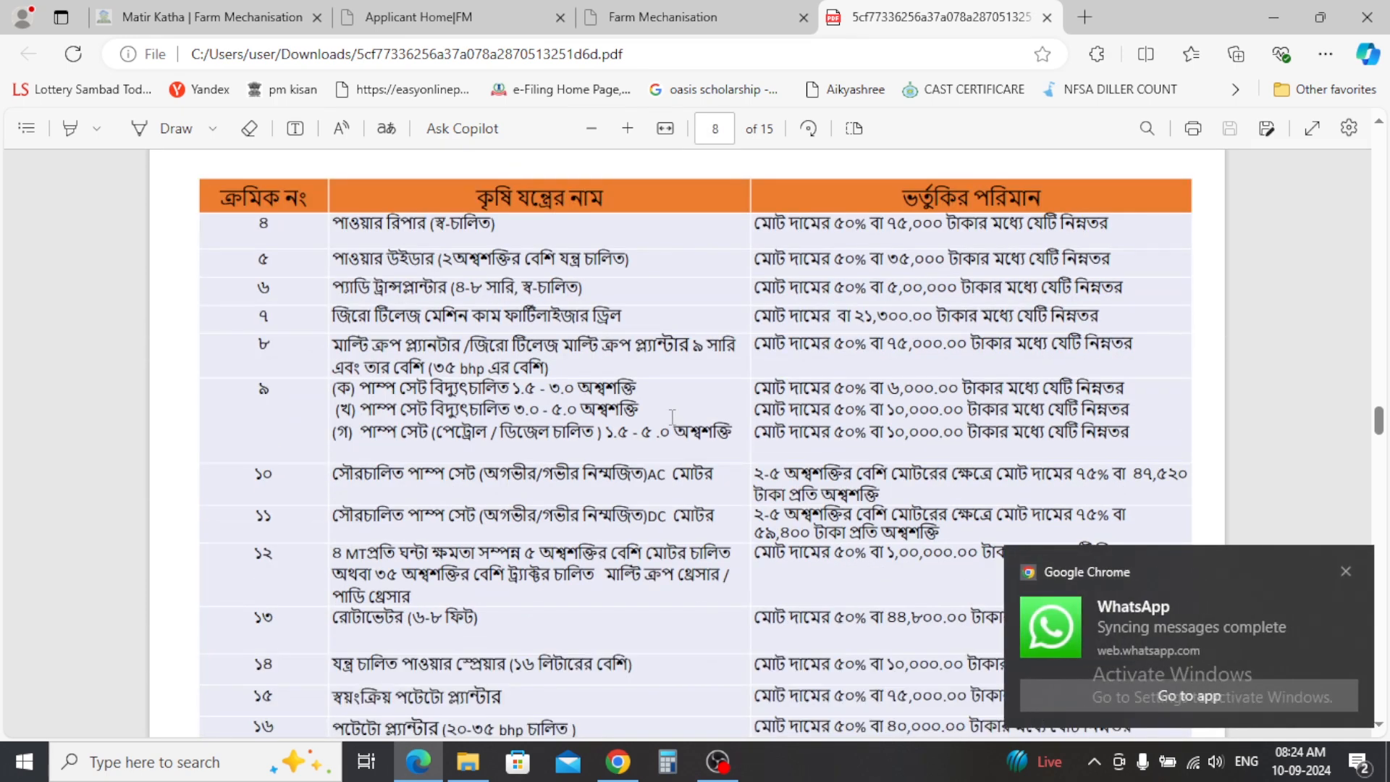
left_click(1347, 572)
Step: Review the FSSM equipment subsidy table from item 4 to item 26, plus the highlighted land note and the contact office
scroll(330, 430, "up", 3)
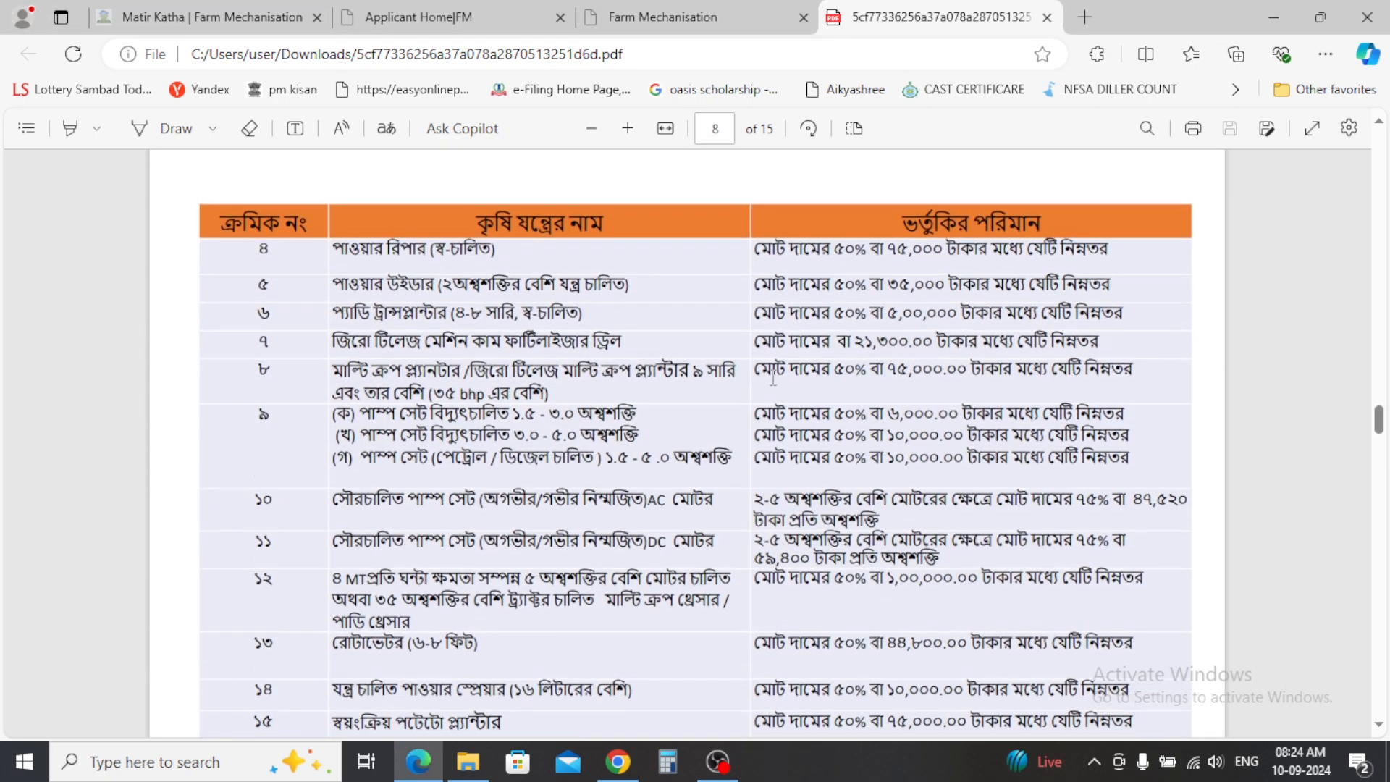
scroll(330, 430, "down", 7)
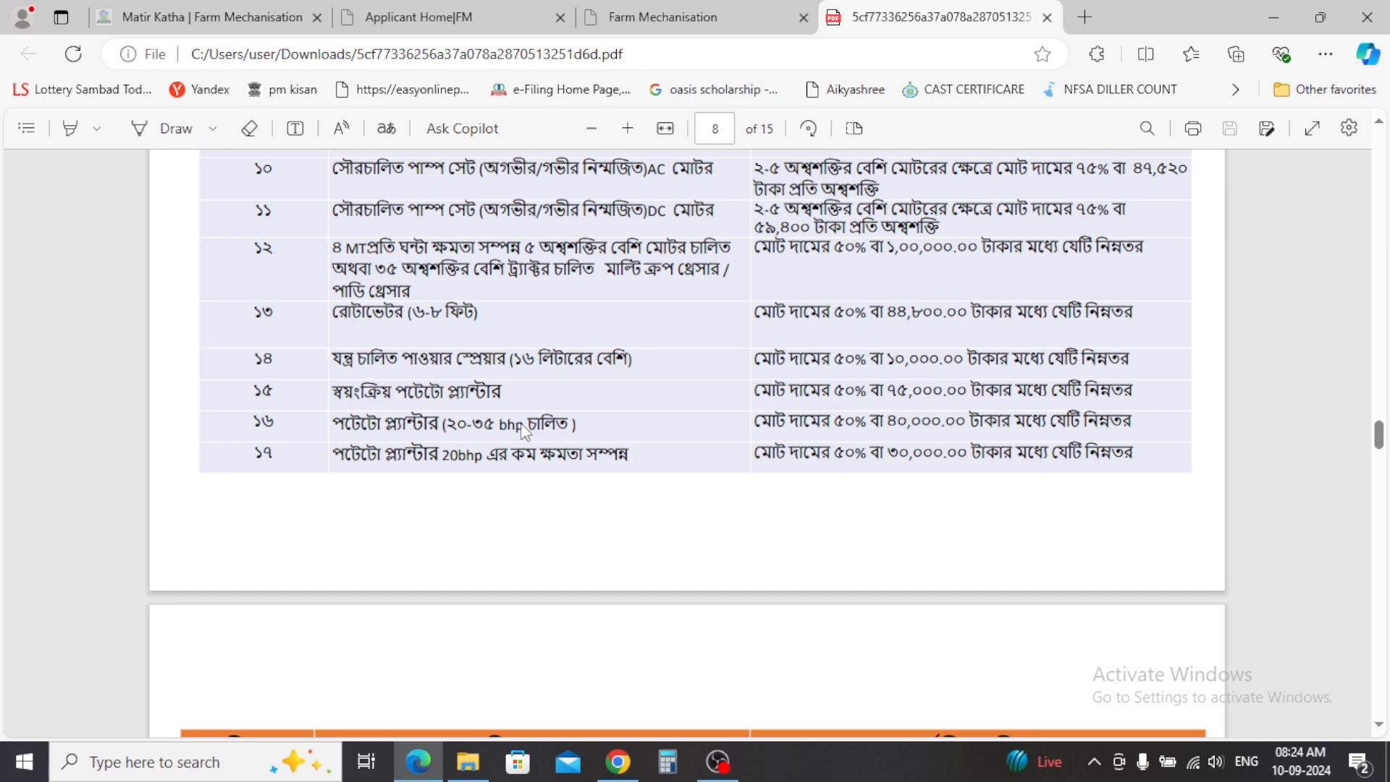
scroll(521, 425, "down", 1)
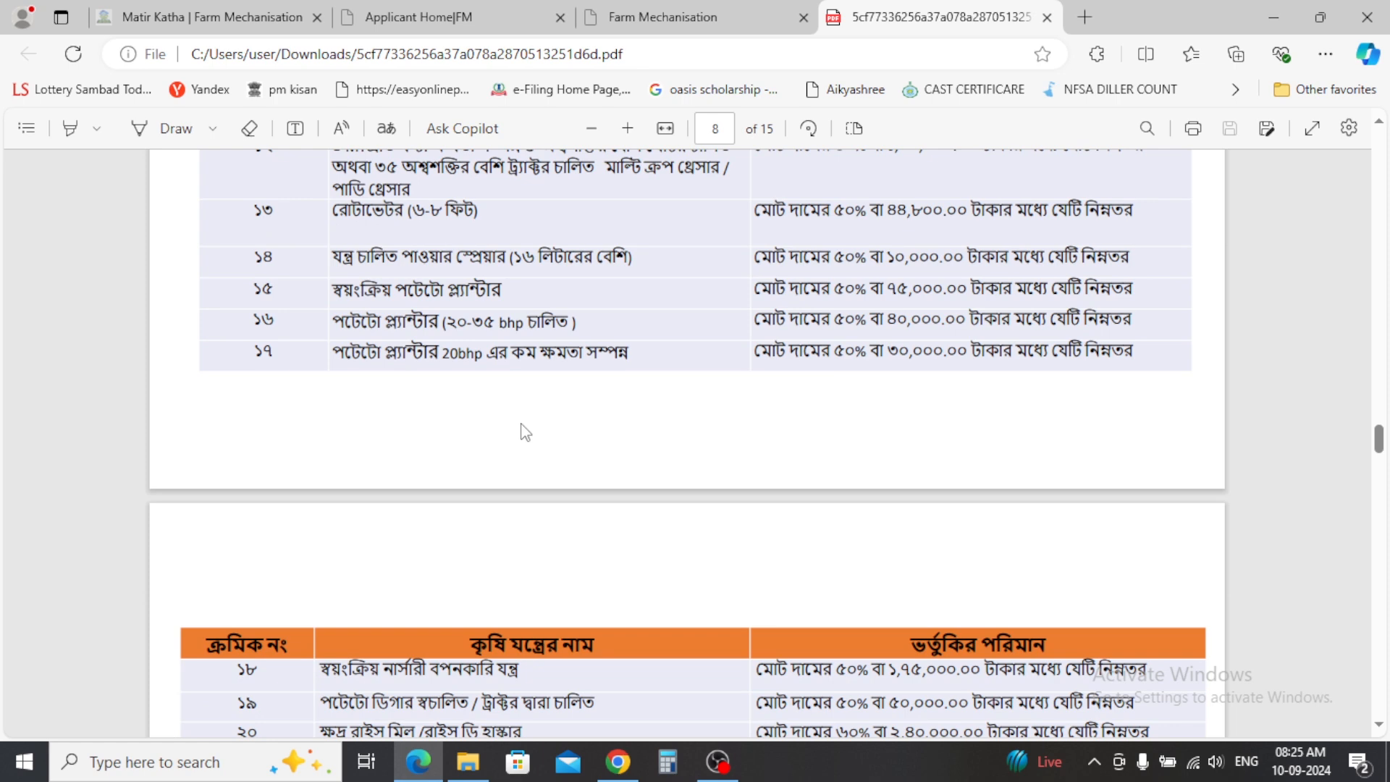
scroll(591, 445, "down", 5)
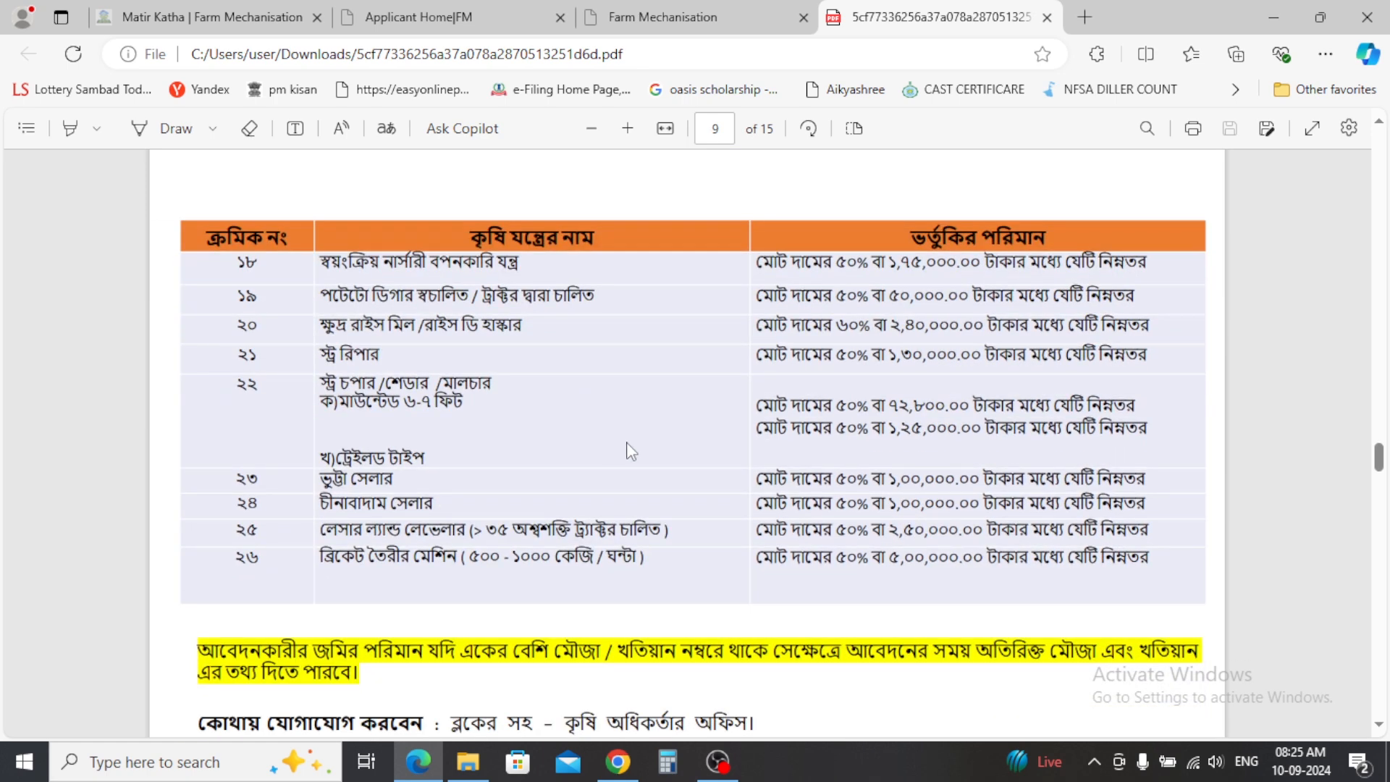
scroll(627, 446, "down", 1)
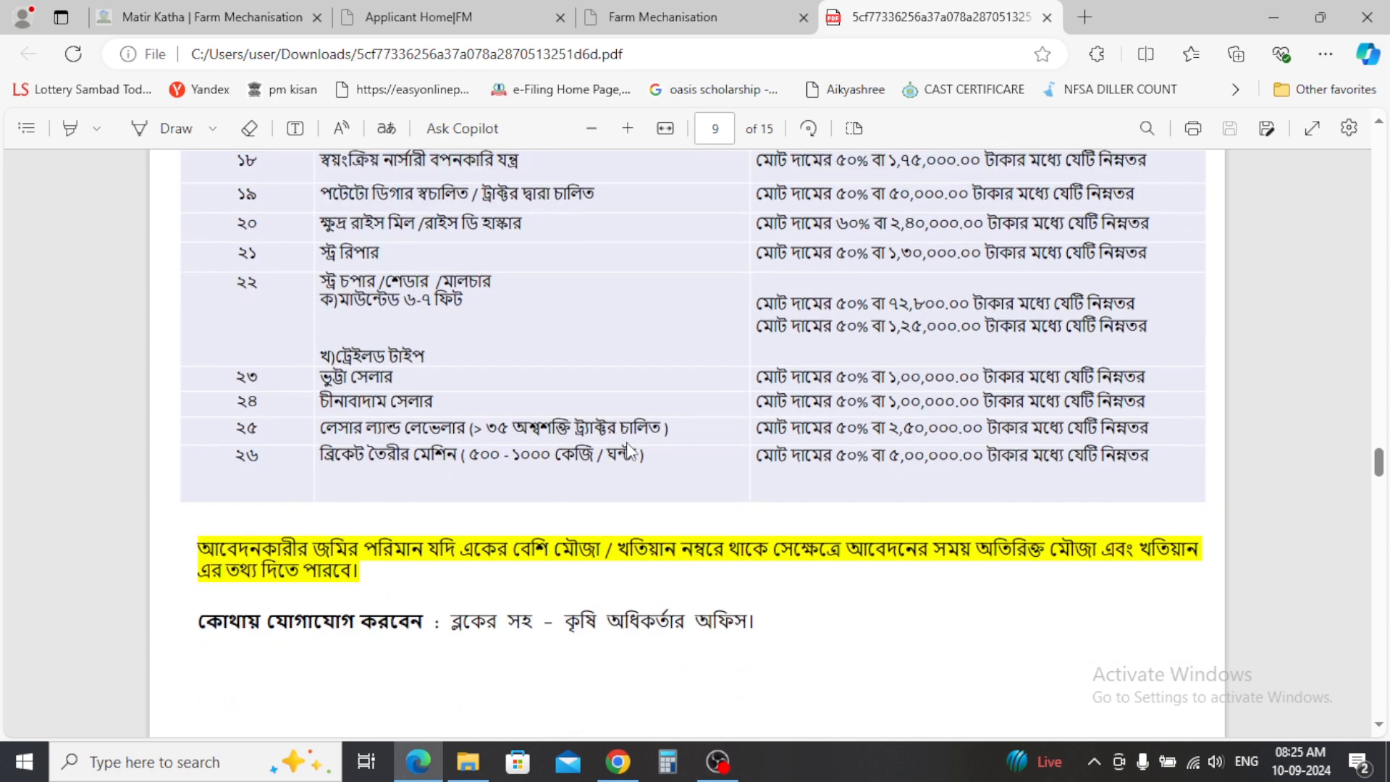
scroll(653, 455, "down", 2)
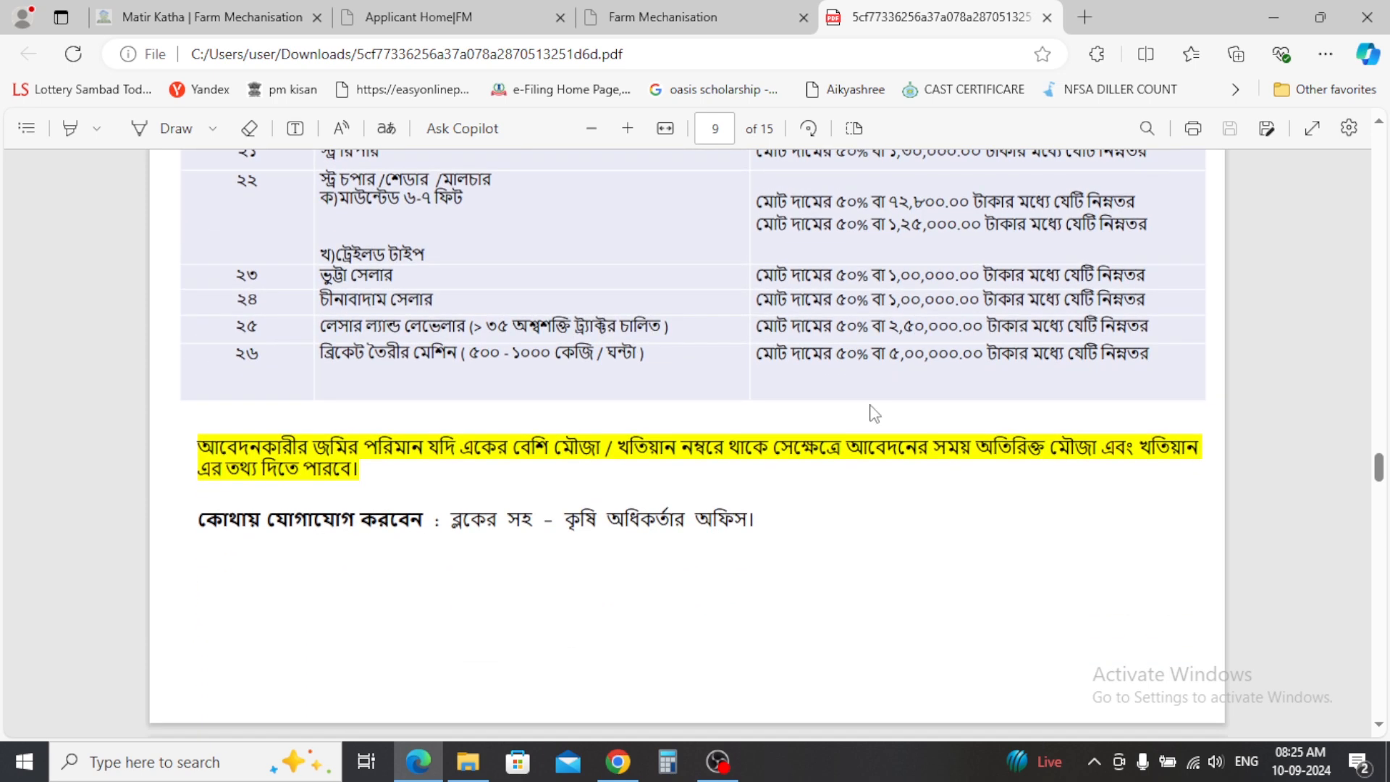
scroll(911, 434, "down", 5)
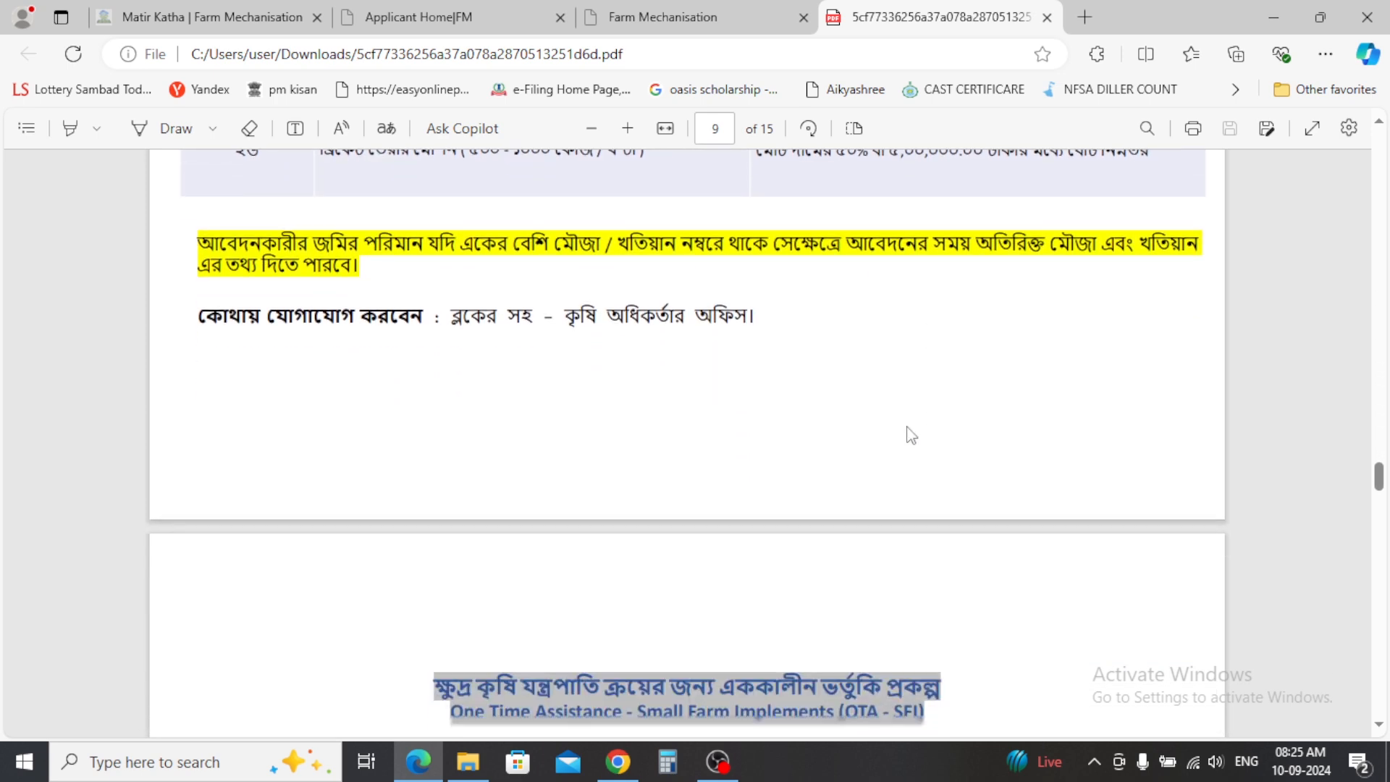
Step: Review the One Time Assistance - Small Farm Implements (OTA - SFI) section, including its subsidy rule and equipment list
scroll(911, 435, "down", 5)
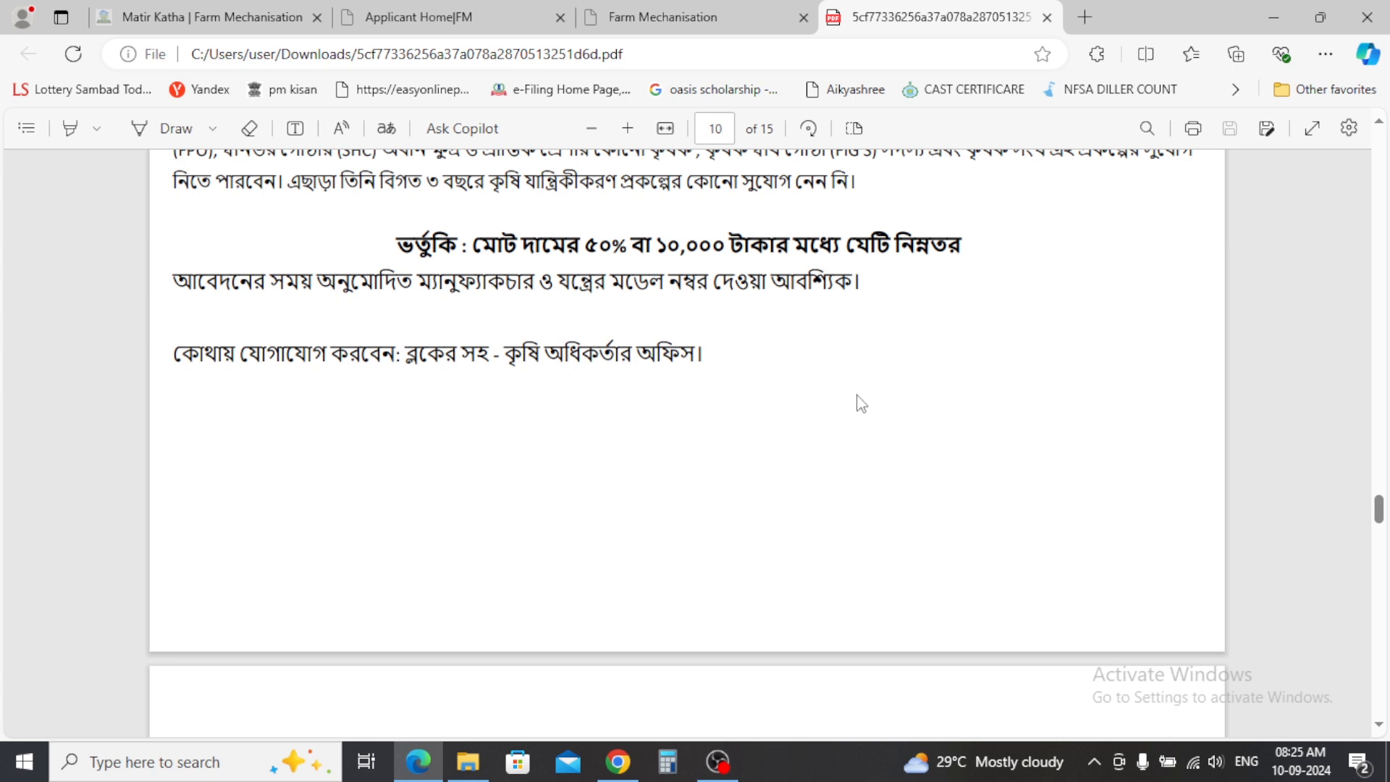
scroll(760, 478, "down", 6)
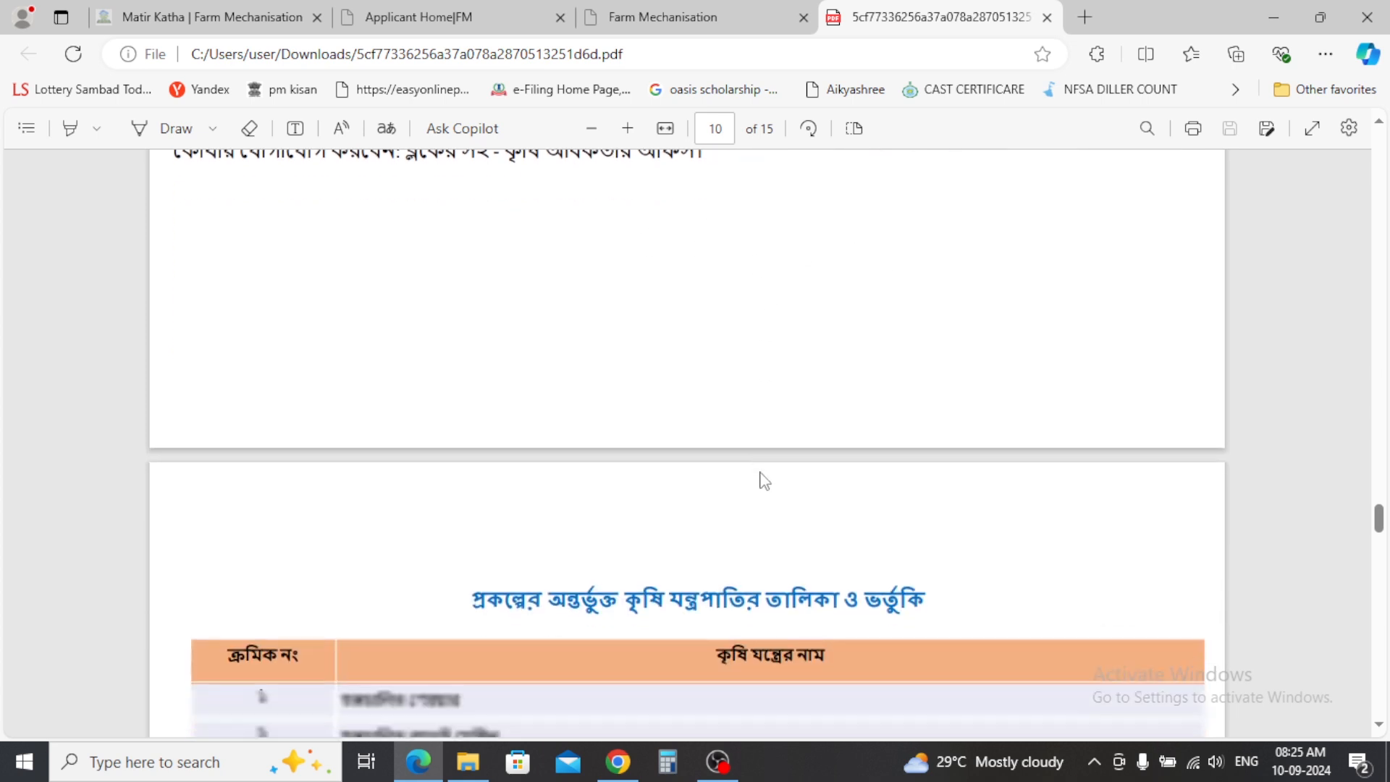
scroll(764, 480, "down", 2)
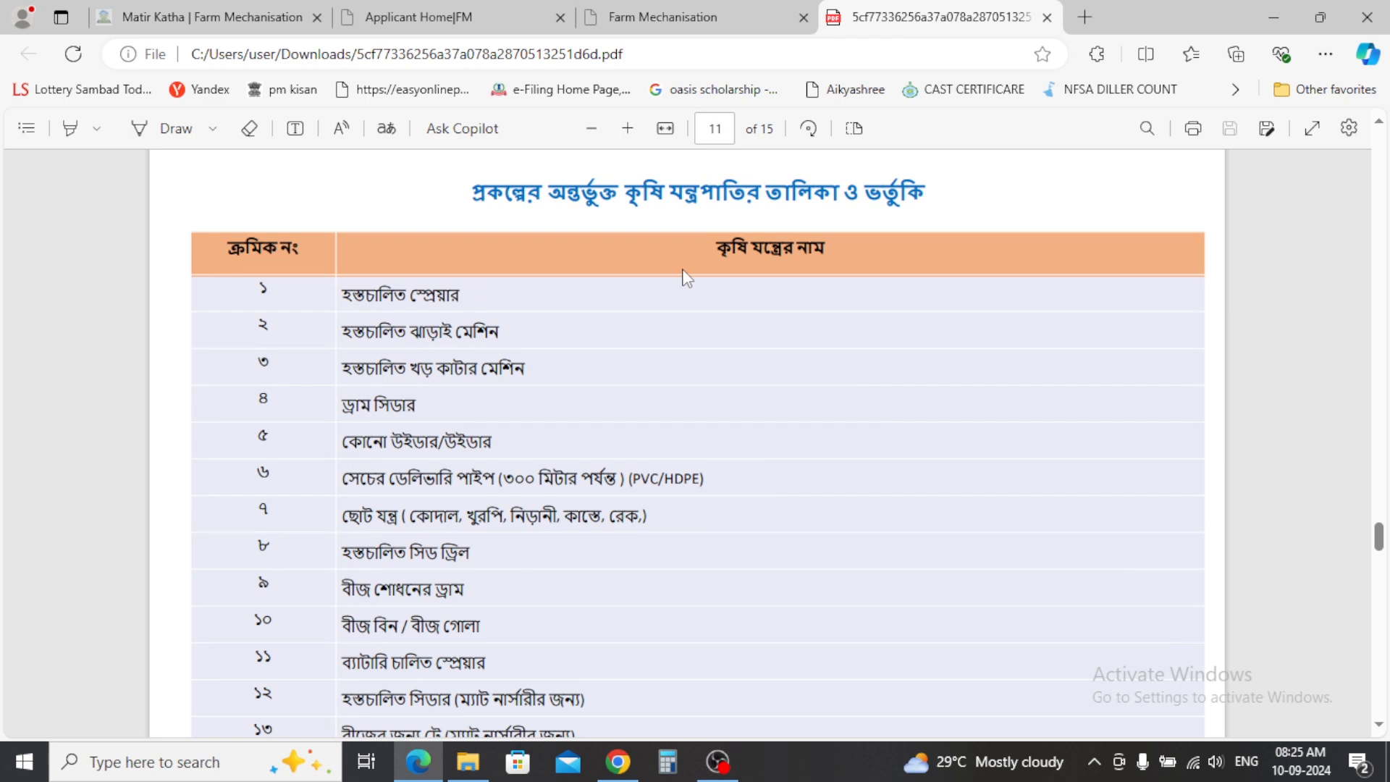
scroll(402, 330, "down", 3)
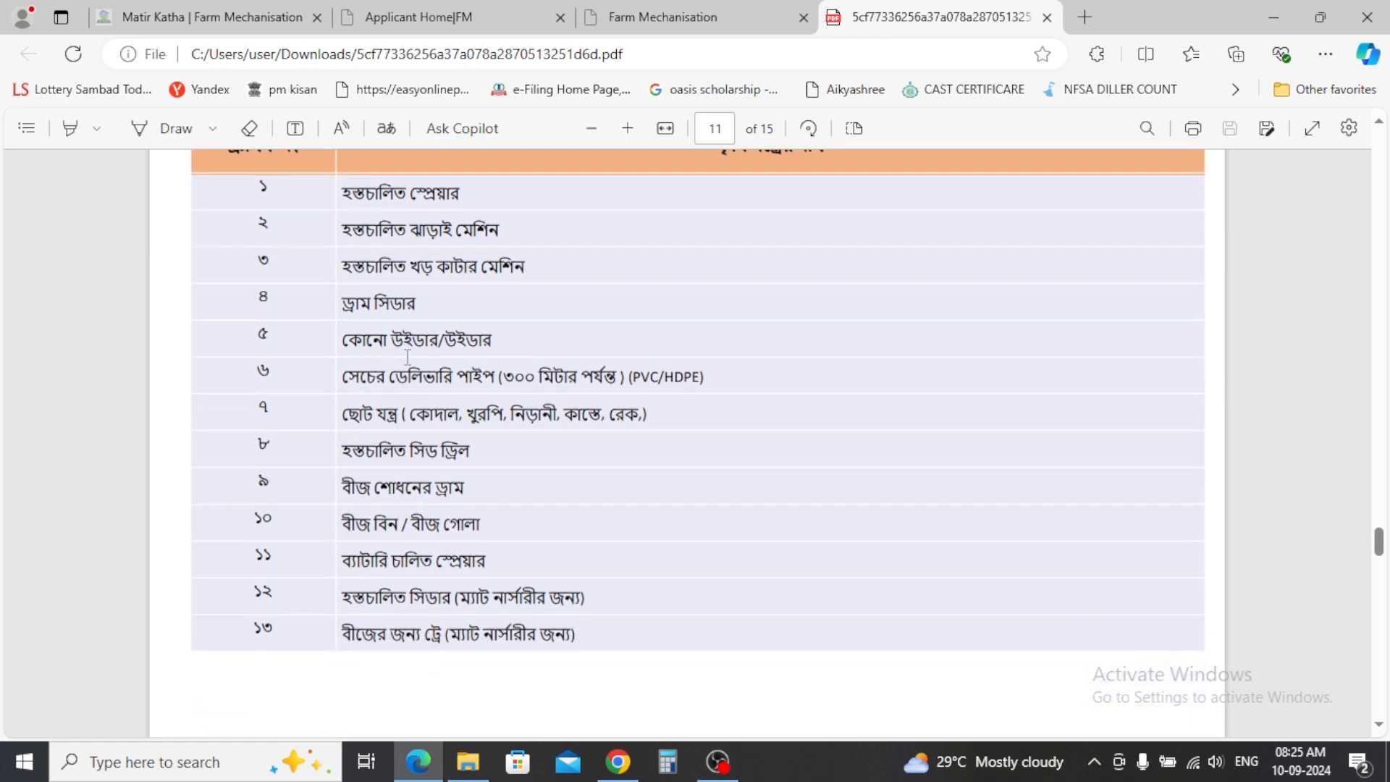
Step: Read the Custom Hiring Centre (CHC) eligibility conditions and its Total Financial Outlay and subsidy rules
scroll(408, 357, "down", 7)
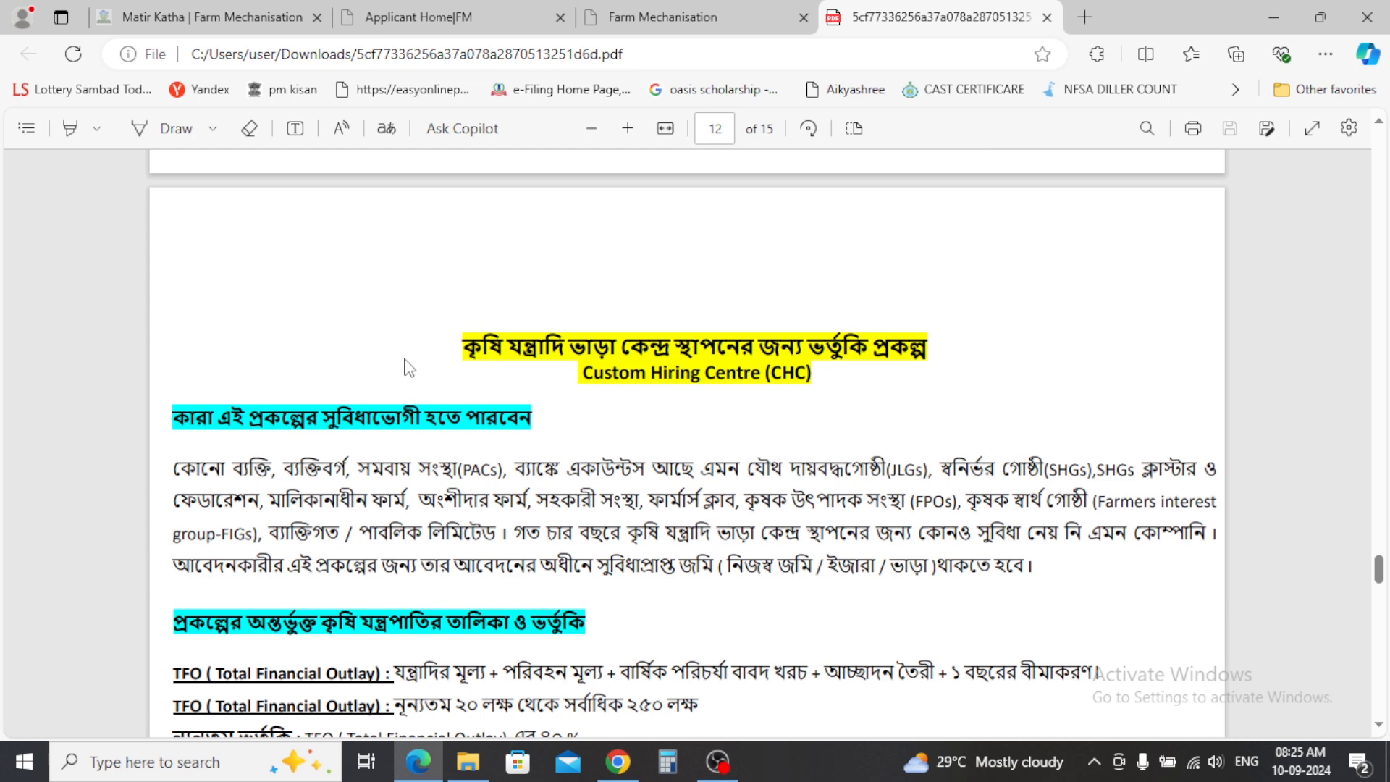
scroll(565, 413, "down", 2)
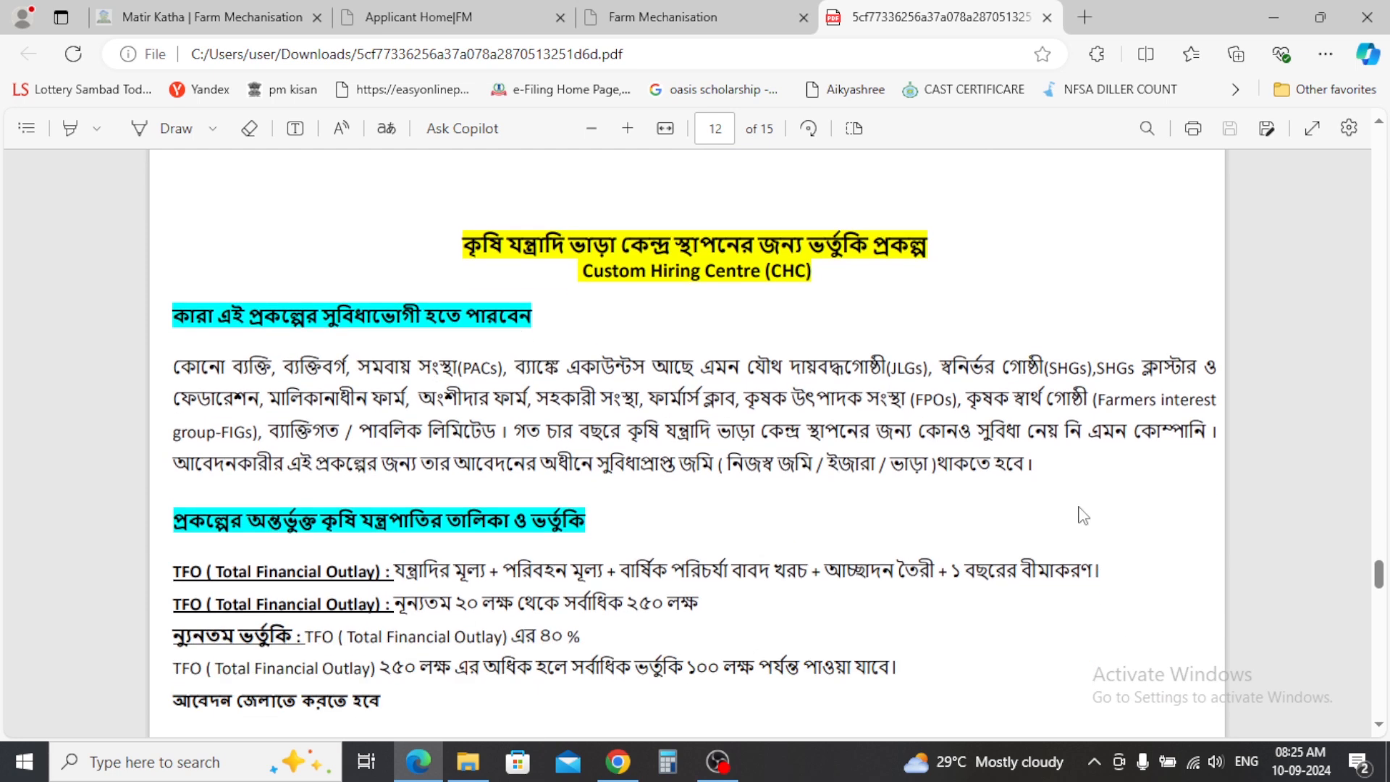
scroll(739, 522, "down", 2)
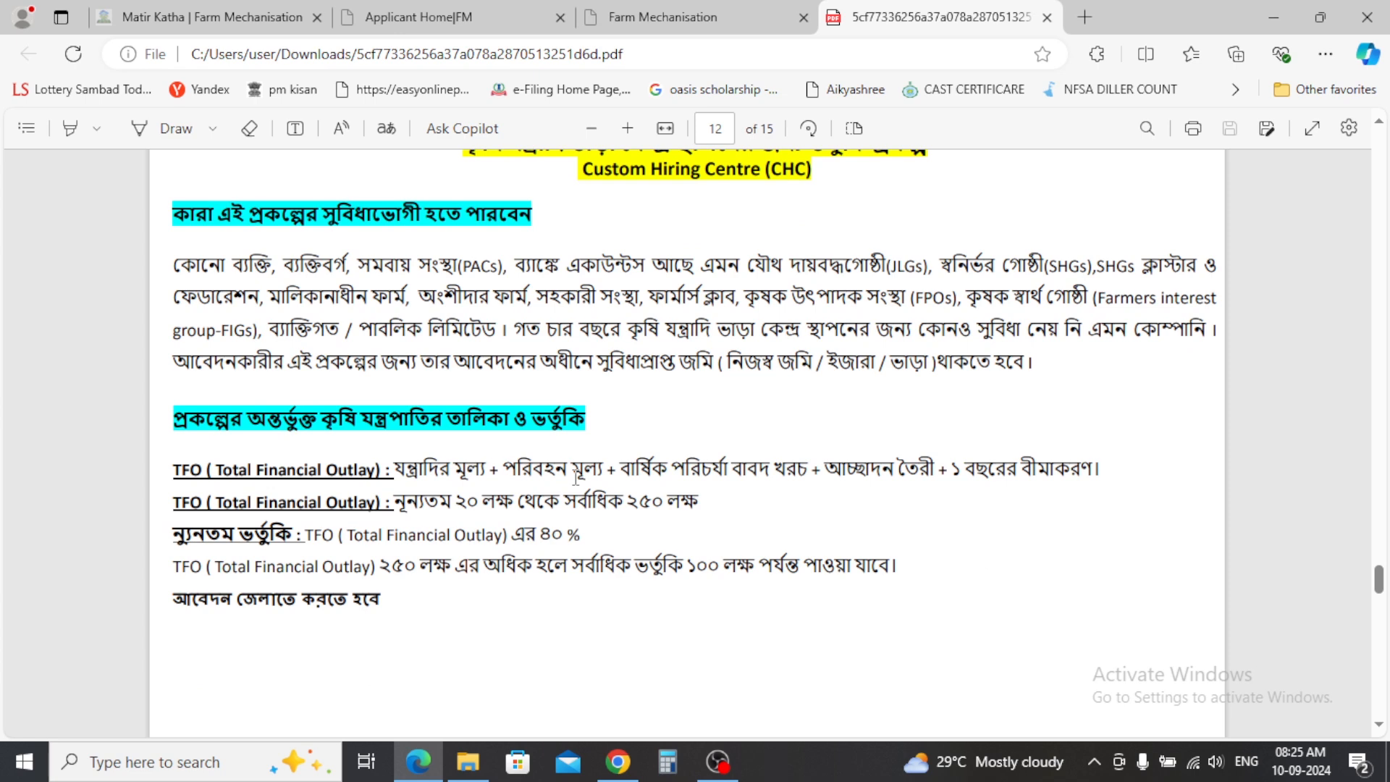
scroll(543, 458, "down", 4)
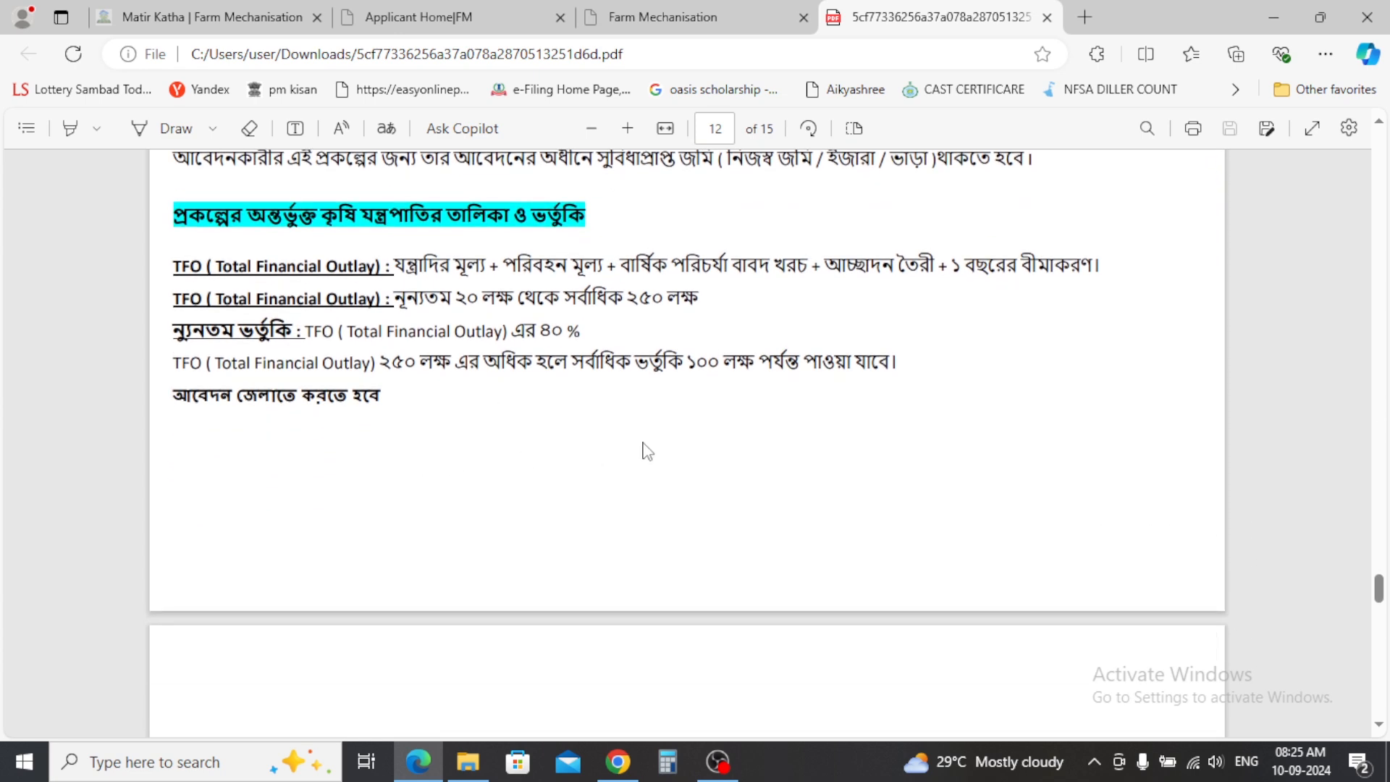
scroll(669, 442, "down", 4)
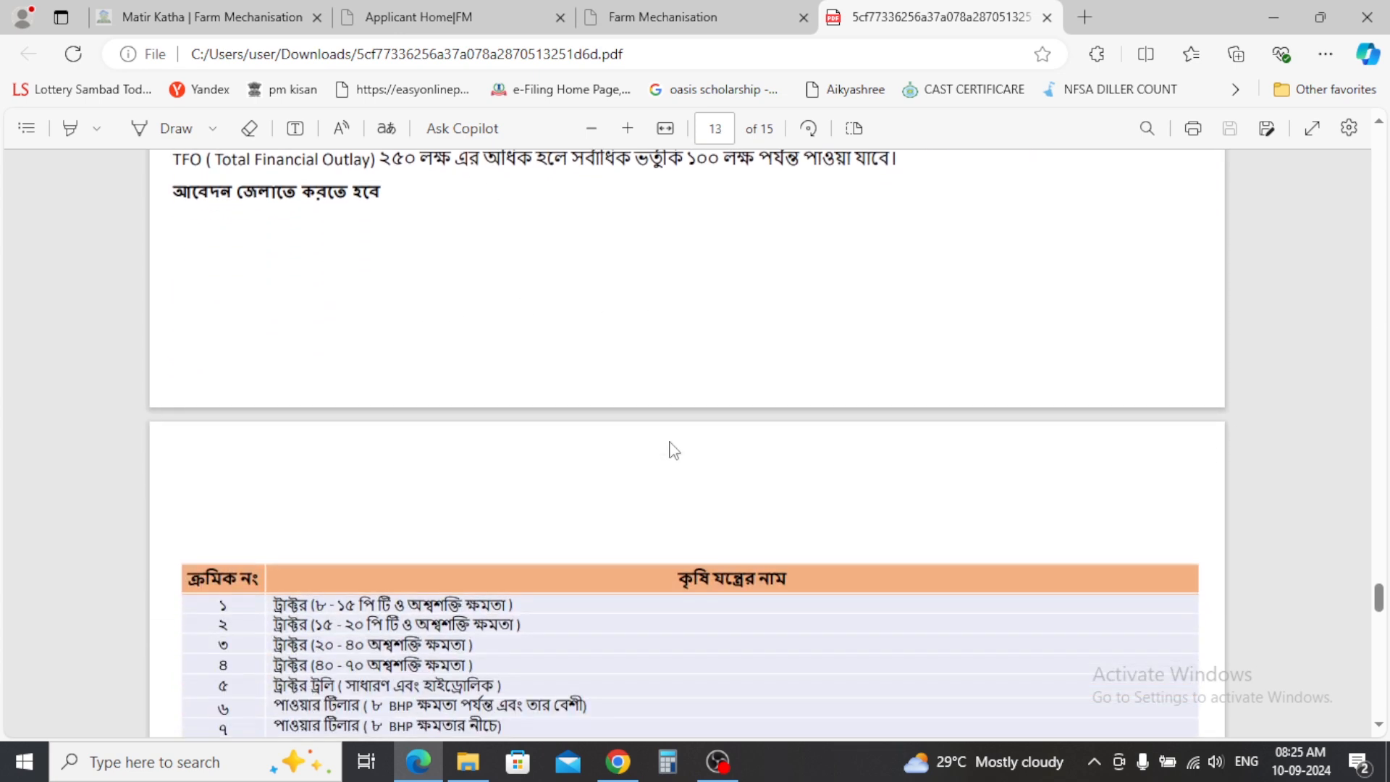
Step: Review the CHC equipment list on pages 13 and 14 and the mandatory machinery list on page 15
scroll(674, 450, "down", 12)
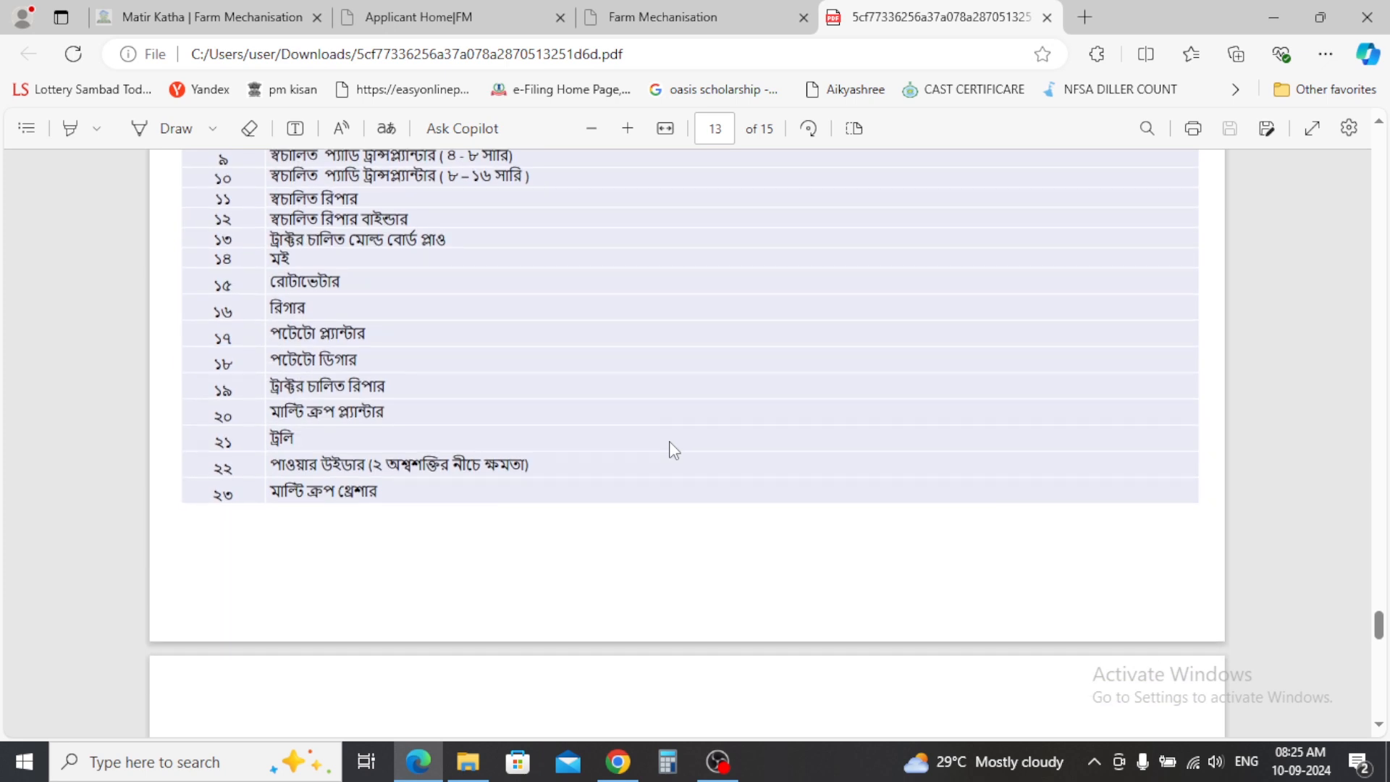
scroll(674, 450, "down", 10)
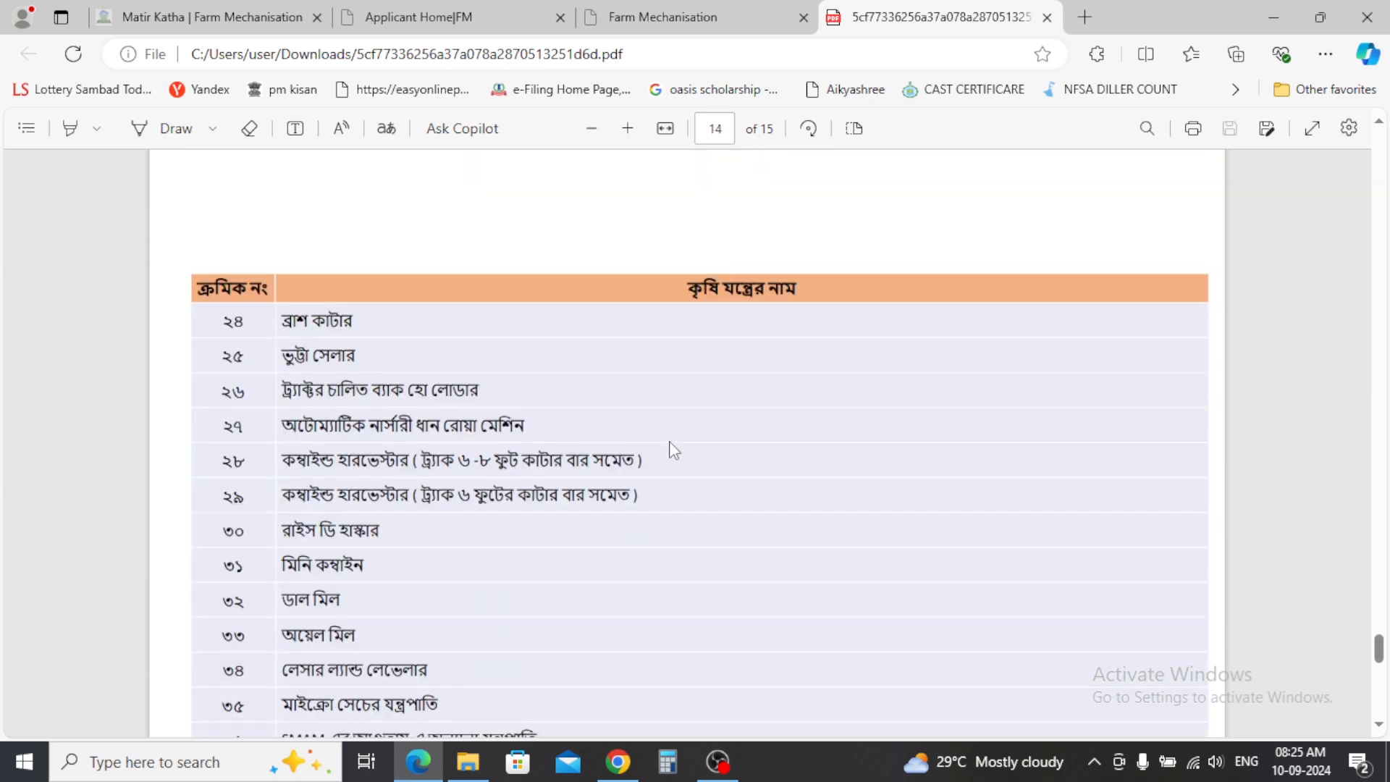
scroll(674, 450, "down", 2)
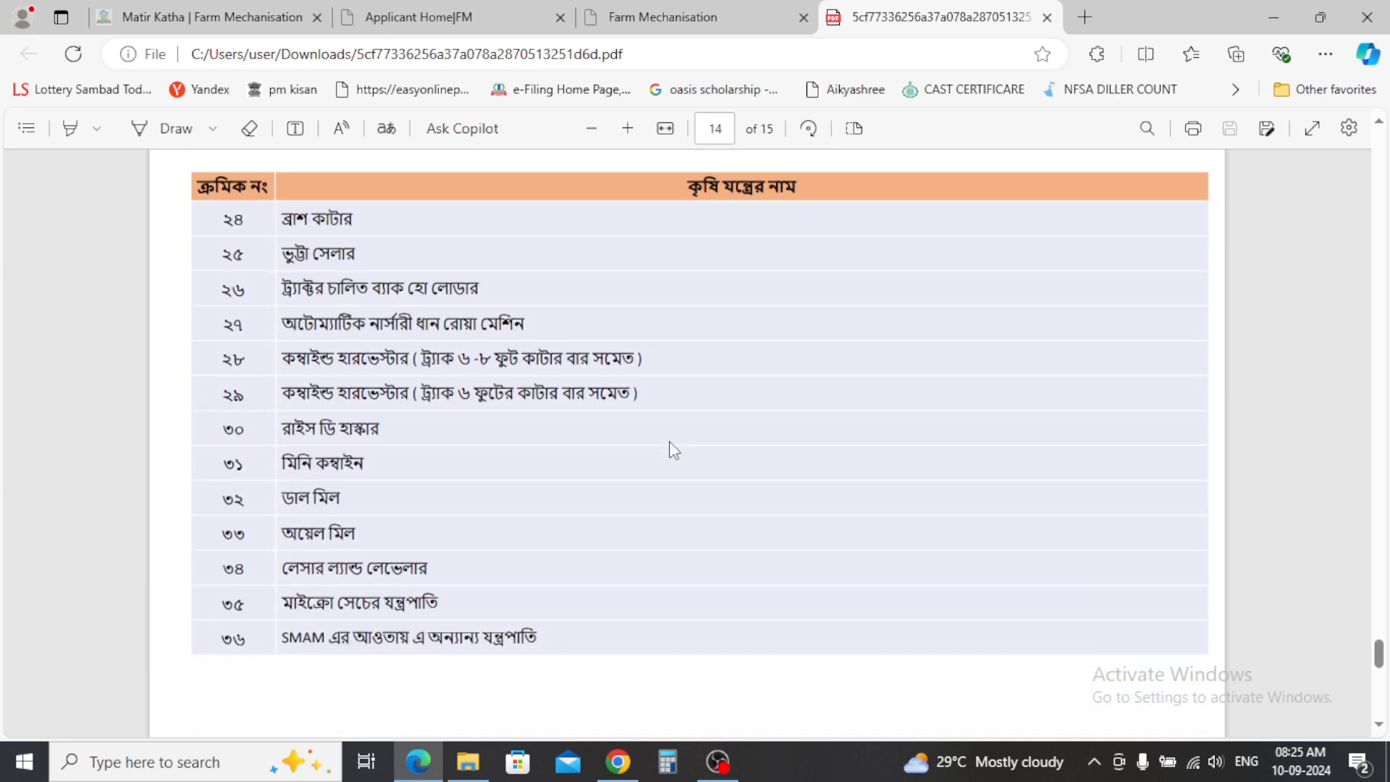
scroll(674, 450, "up", 4)
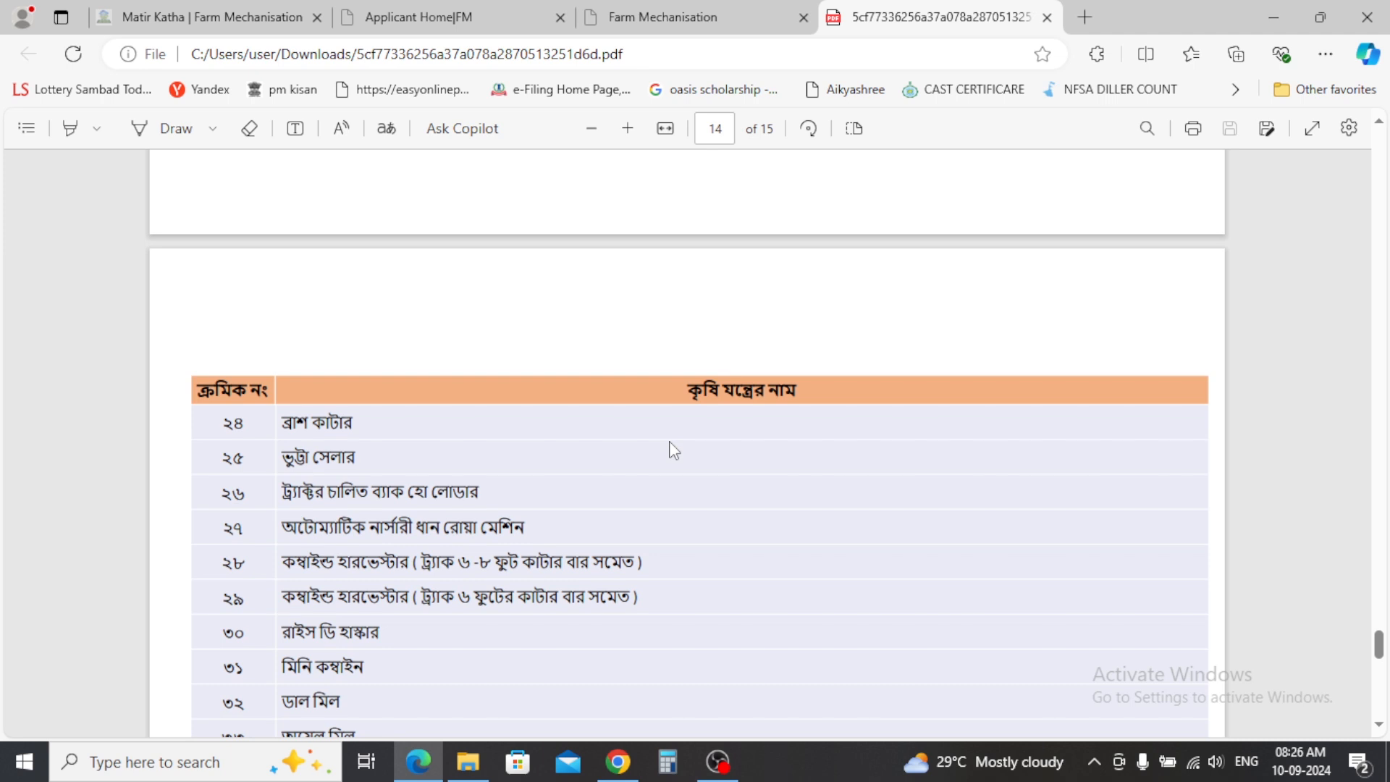
scroll(669, 441, "up", 6)
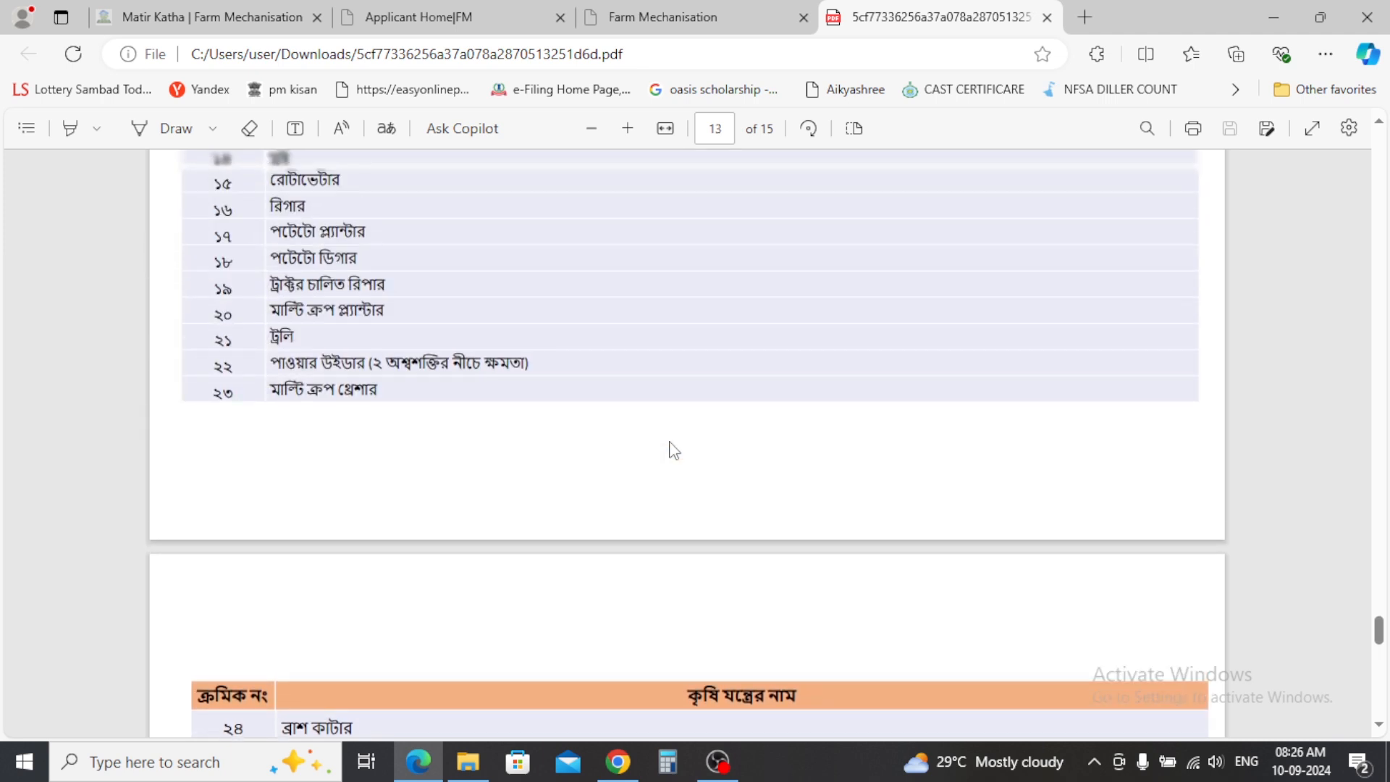
scroll(669, 441, "down", 5)
scroll(669, 441, "down", 15)
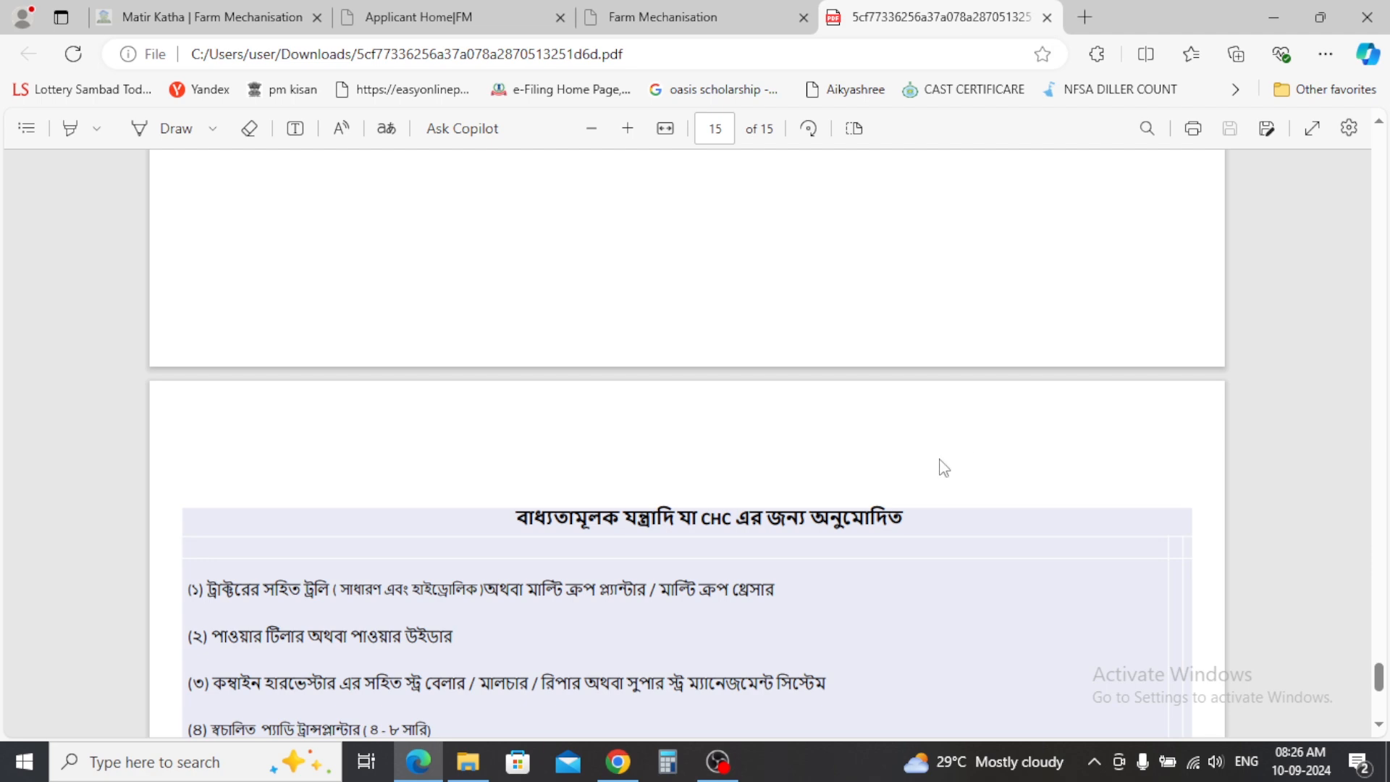
scroll(592, 478, "down", 7)
scroll(591, 478, "down", 3)
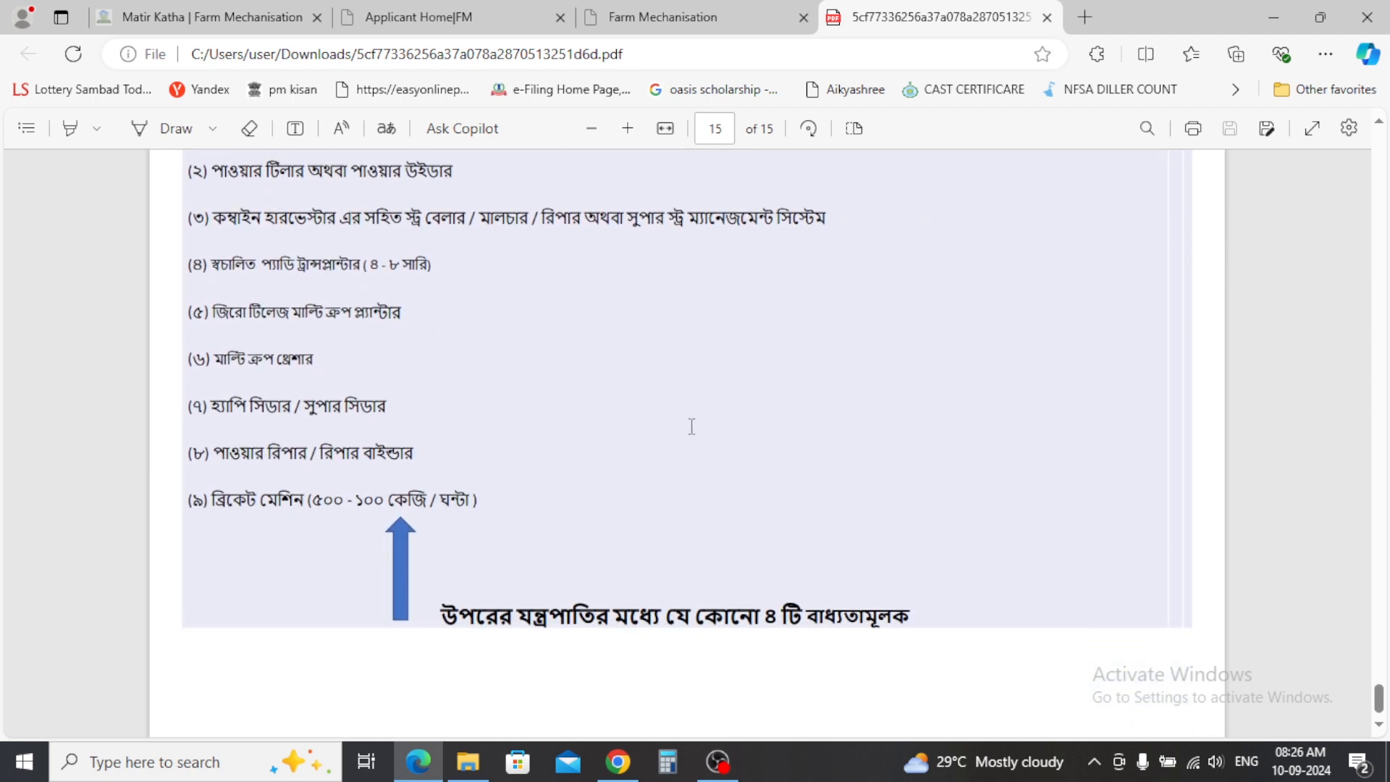